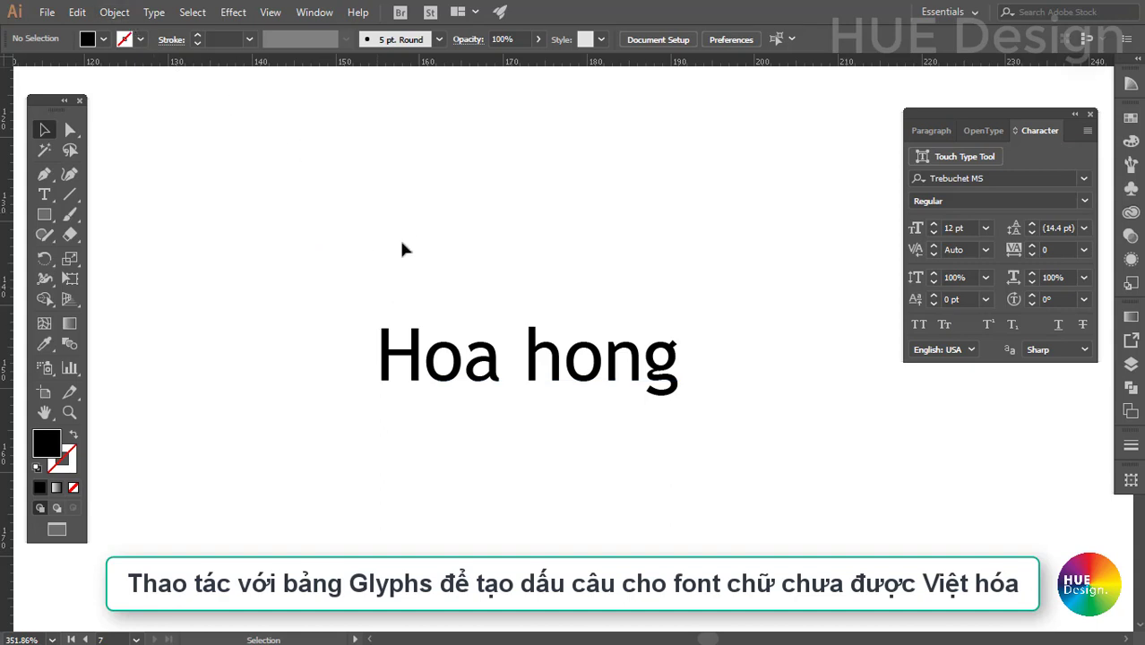
Marquee-select the 'Hoa hong' Trebuchet MS text object on the artboard.
{"action": "left_click_drag", "start_coordinate": [314, 276], "coordinate": [775, 439]}
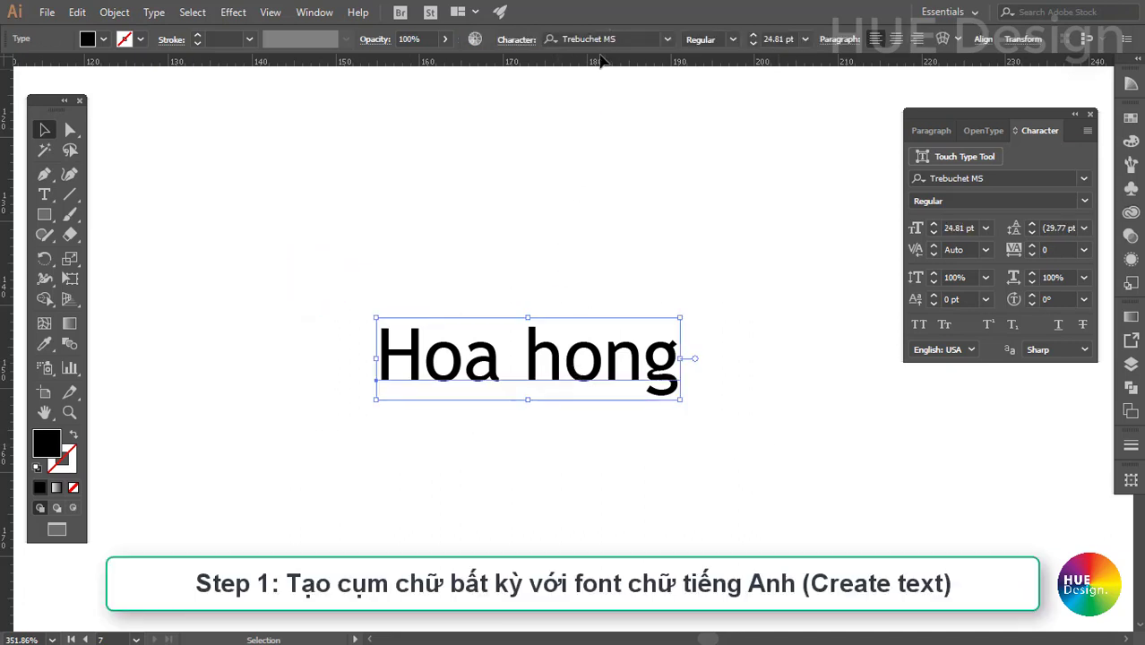
Replace the o in 'hong' with ô and undo the stray accent attempts, leaving 'Hoa hông'.
{"action": "double_click", "coordinate": [596, 360]}
{"action": "left_click_drag", "start_coordinate": [602, 358], "coordinate": [575, 357]}
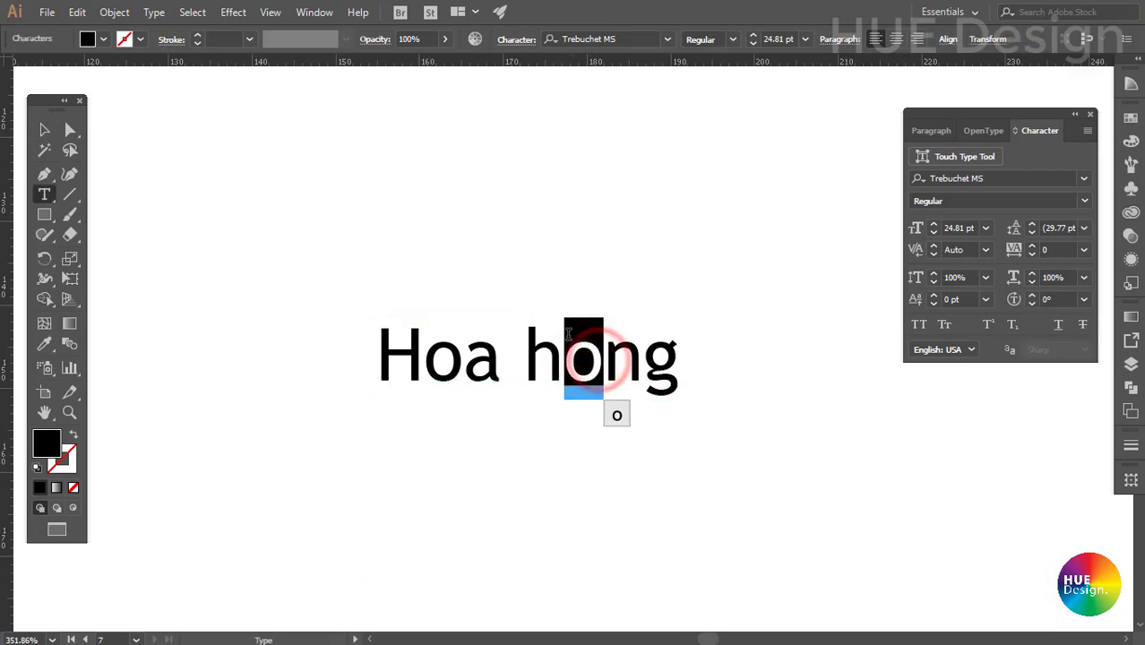
{"action": "type", "text": "ô"}
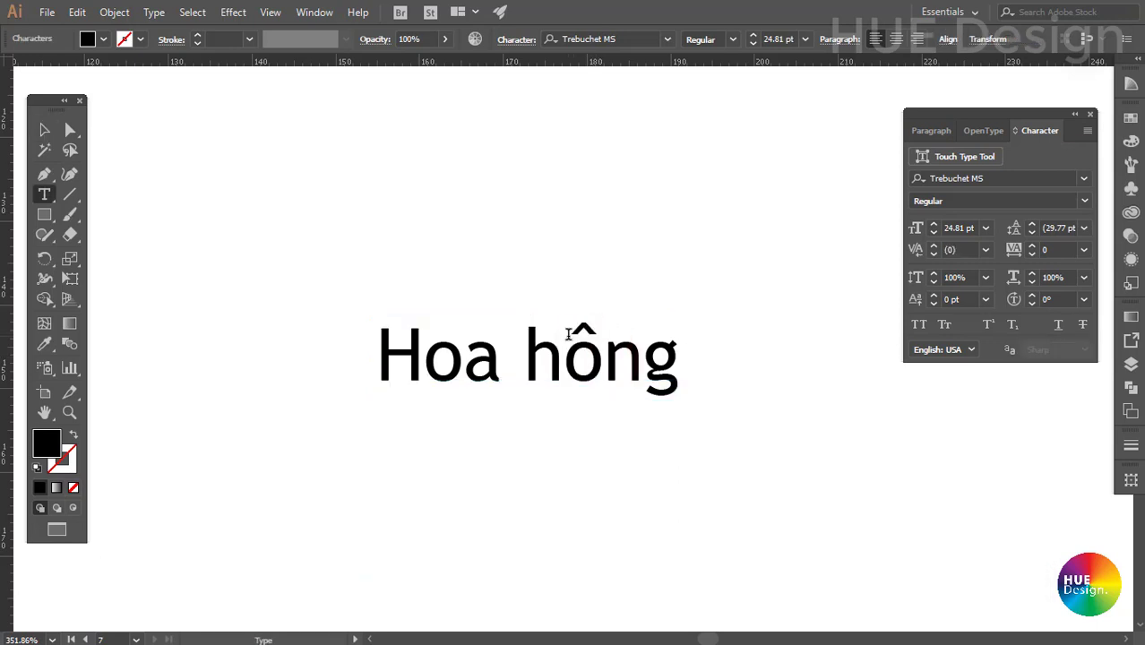
{"action": "type", "text": "f"}
{"action": "key", "text": "ctrl+z"}
{"action": "type", "text": "f"}
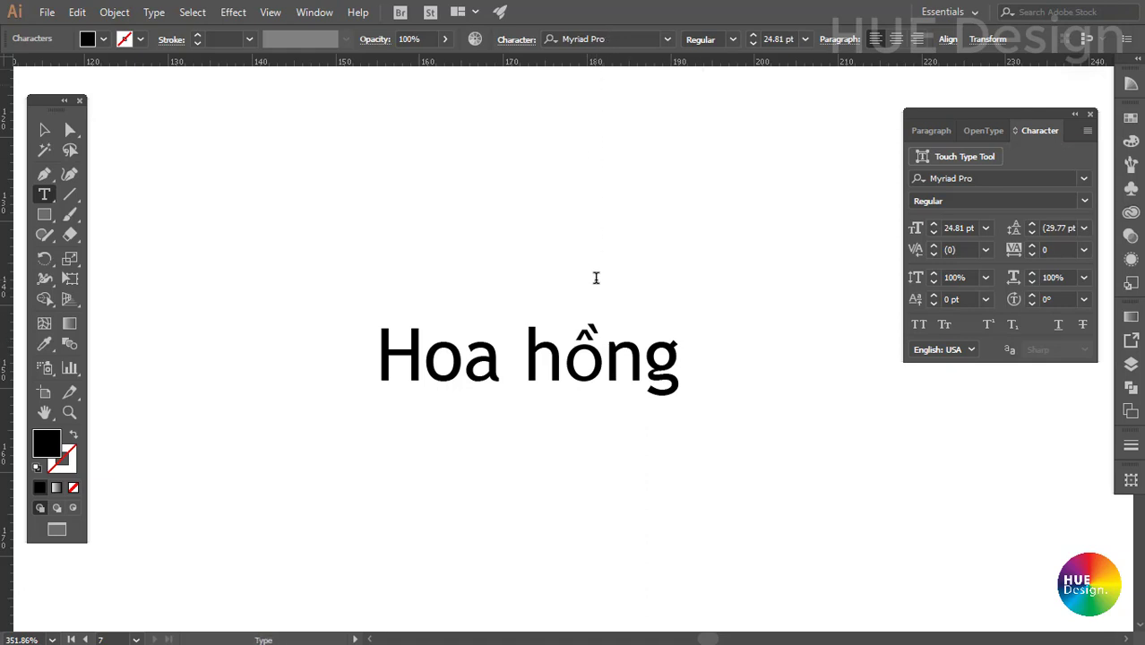
{"action": "key", "text": "ctrl+z"}
{"action": "key", "text": "ctrl+z"}
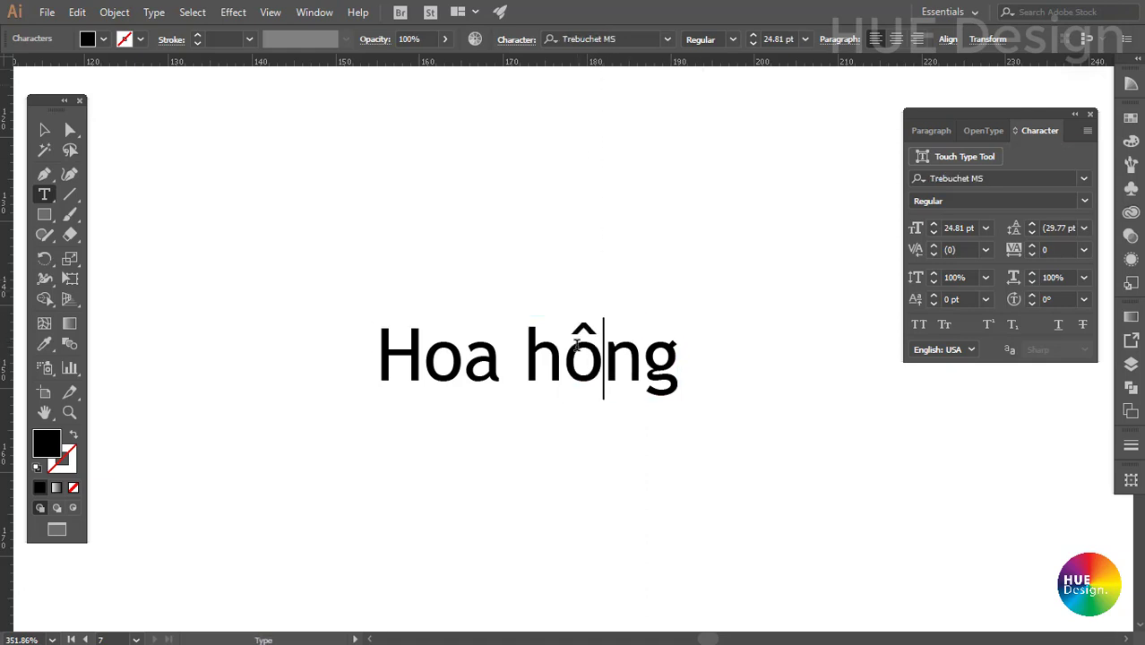
{"action": "left_click", "coordinate": [46, 127]}
Move 'Hoa hông' lower and create Lorem ipsum placeholder text above it.
{"action": "left_click", "coordinate": [463, 235]}
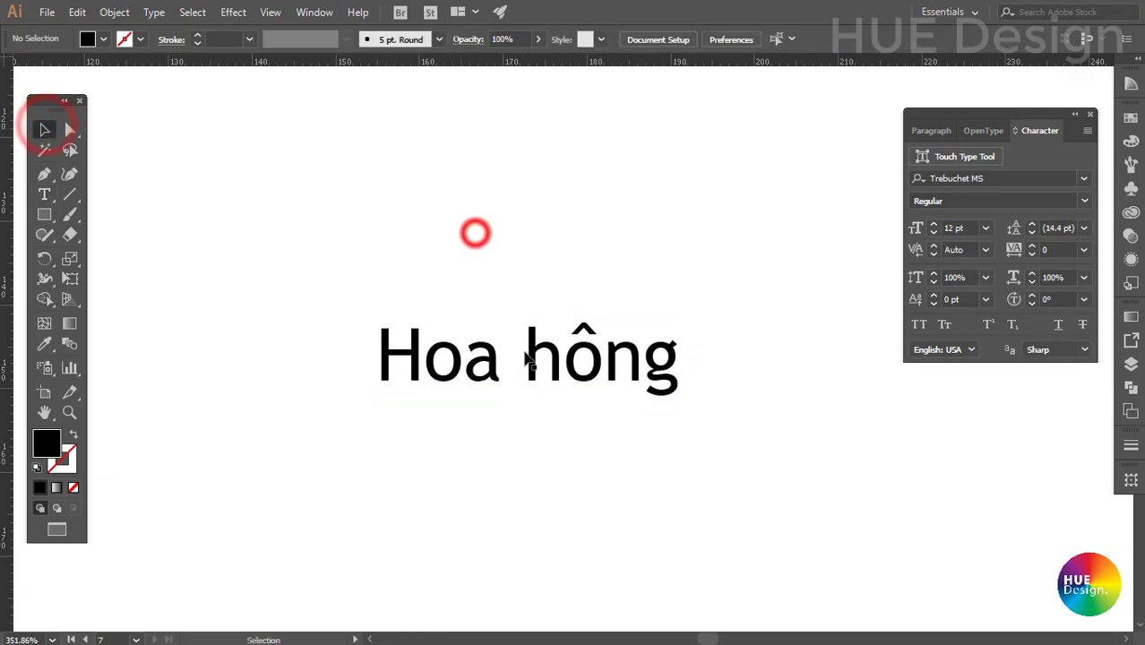
{"action": "left_click", "coordinate": [524, 358]}
{"action": "left_click", "coordinate": [536, 334]}
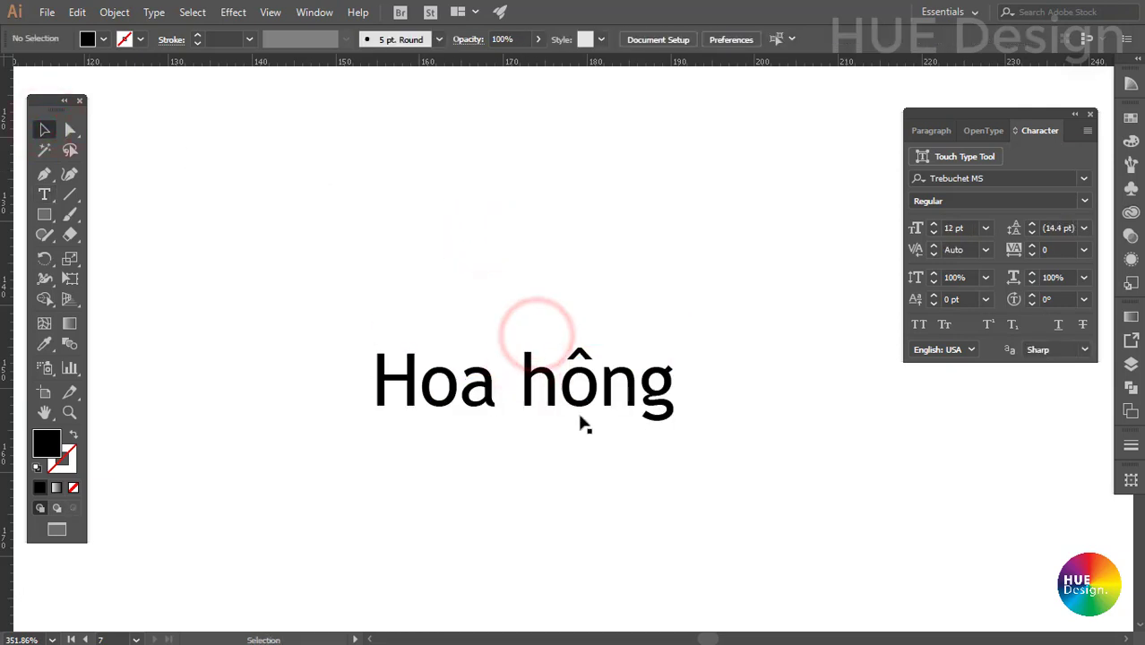
{"action": "left_click", "coordinate": [494, 292]}
{"action": "left_click", "coordinate": [45, 194]}
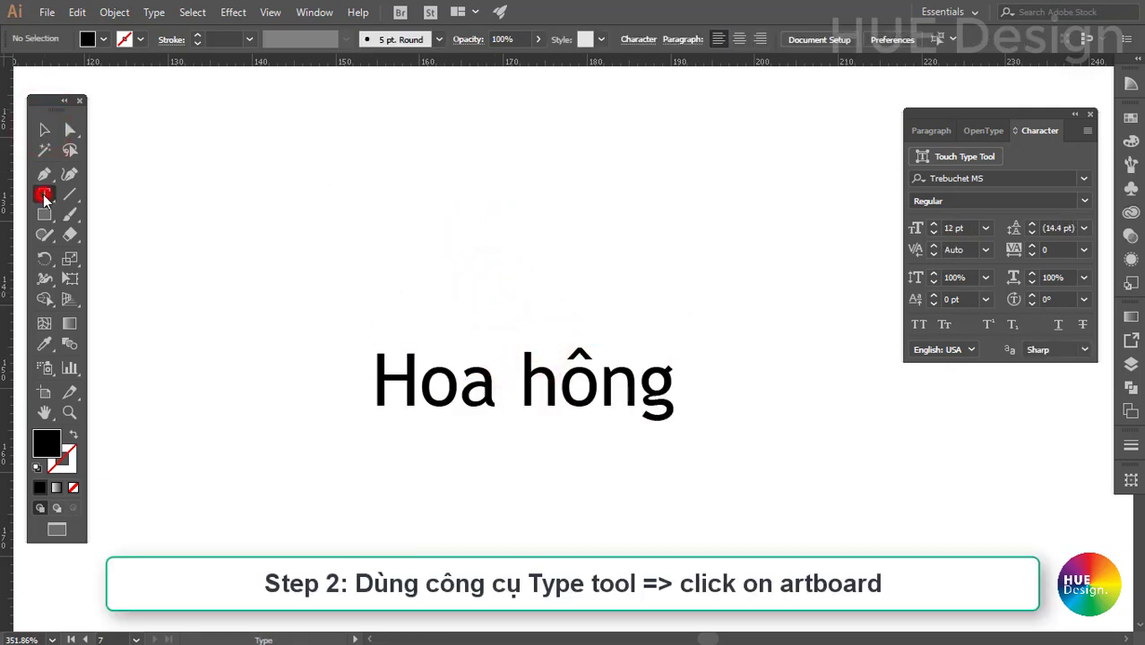
{"action": "left_click", "coordinate": [498, 236]}
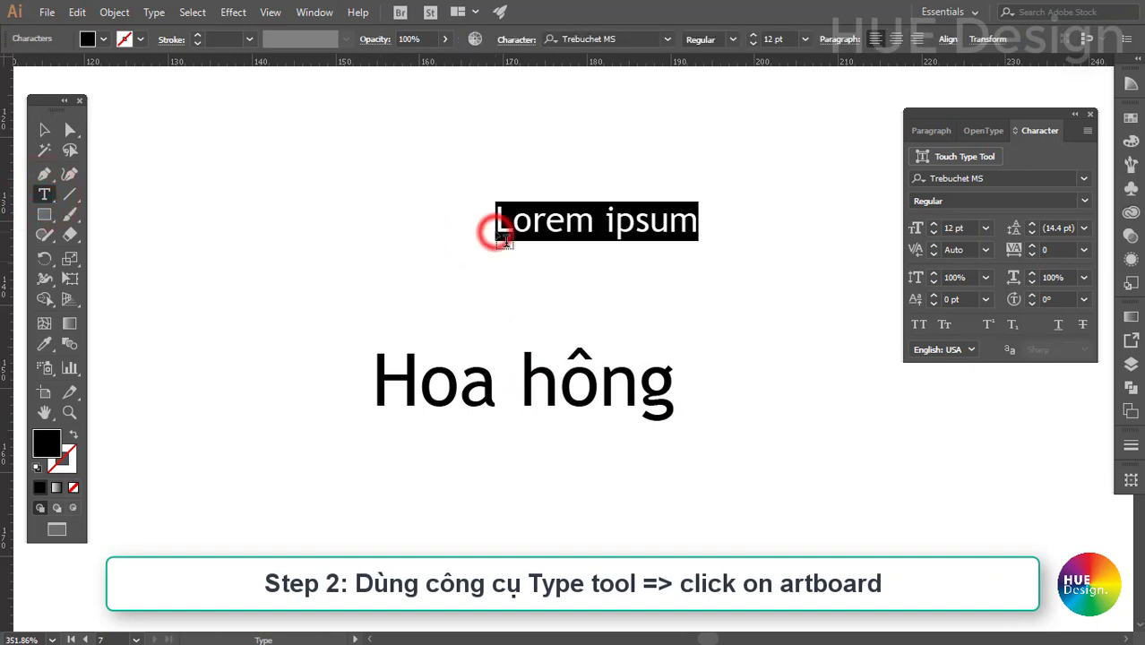
Open the Glyphs panel for Trebuchet MS, move it aside, and scroll through the characters.
{"action": "left_click", "coordinate": [146, 14]}
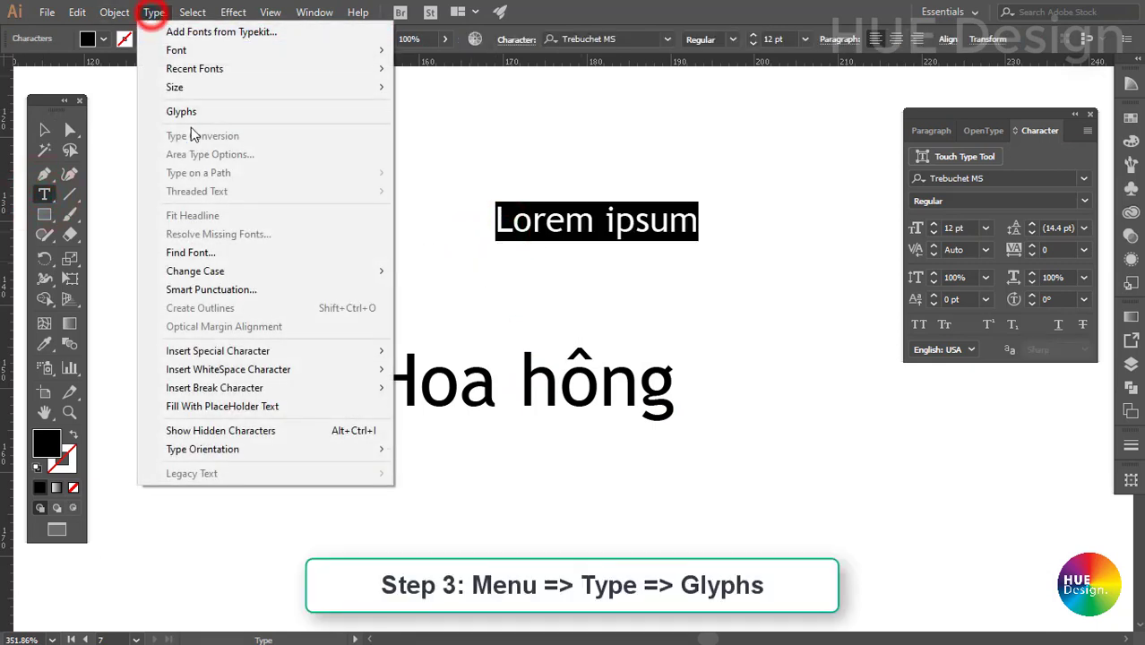
{"action": "left_click", "coordinate": [183, 111]}
{"action": "left_click_drag", "start_coordinate": [699, 236], "coordinate": [919, 143]}
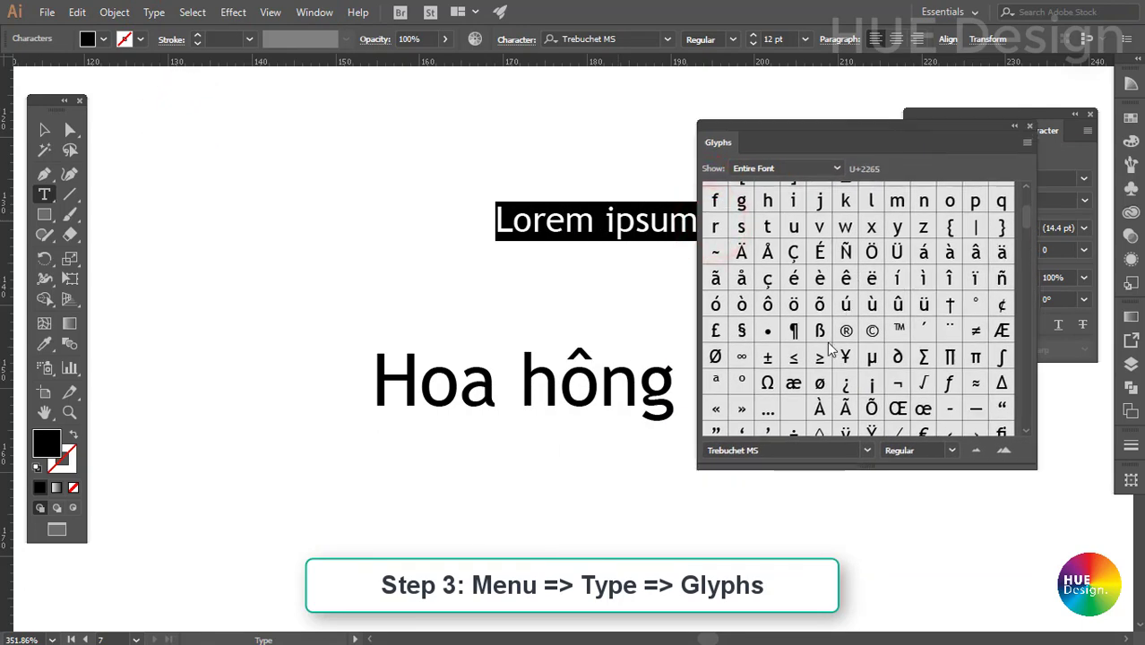
{"action": "scroll", "coordinate": [829, 350], "scroll_direction": "down", "scroll_amount": 2}
{"action": "scroll", "coordinate": [833, 341], "scroll_direction": "down", "scroll_amount": 2}
{"action": "scroll", "coordinate": [840, 330], "scroll_direction": "down", "scroll_amount": 2}
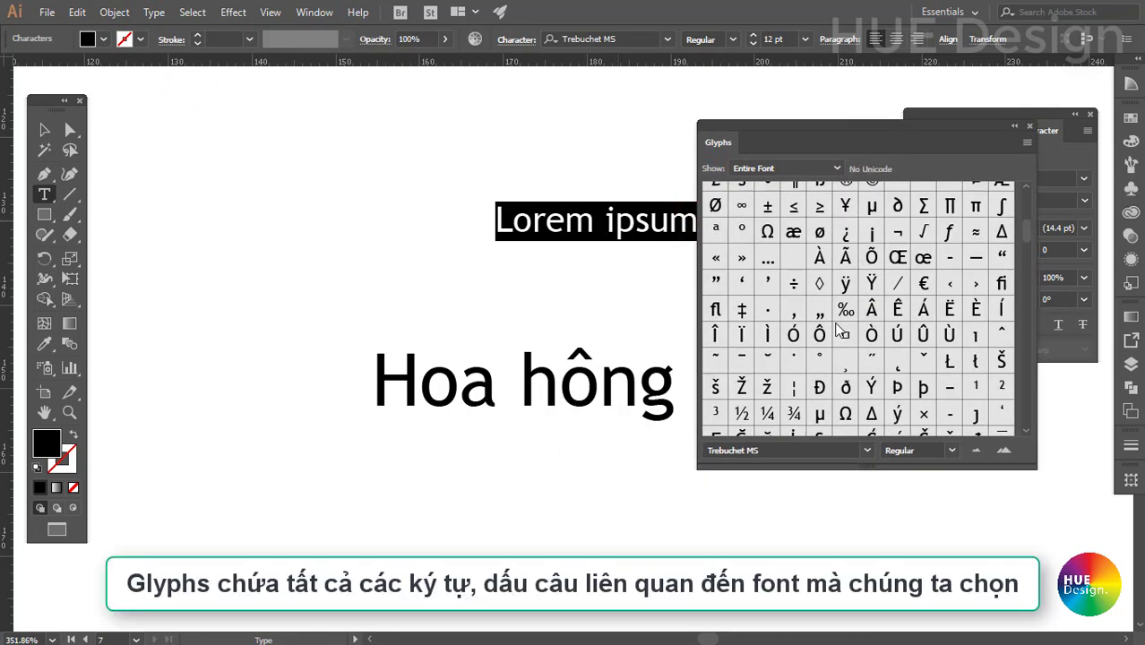
{"action": "scroll", "coordinate": [840, 330], "scroll_direction": "down", "scroll_amount": 2}
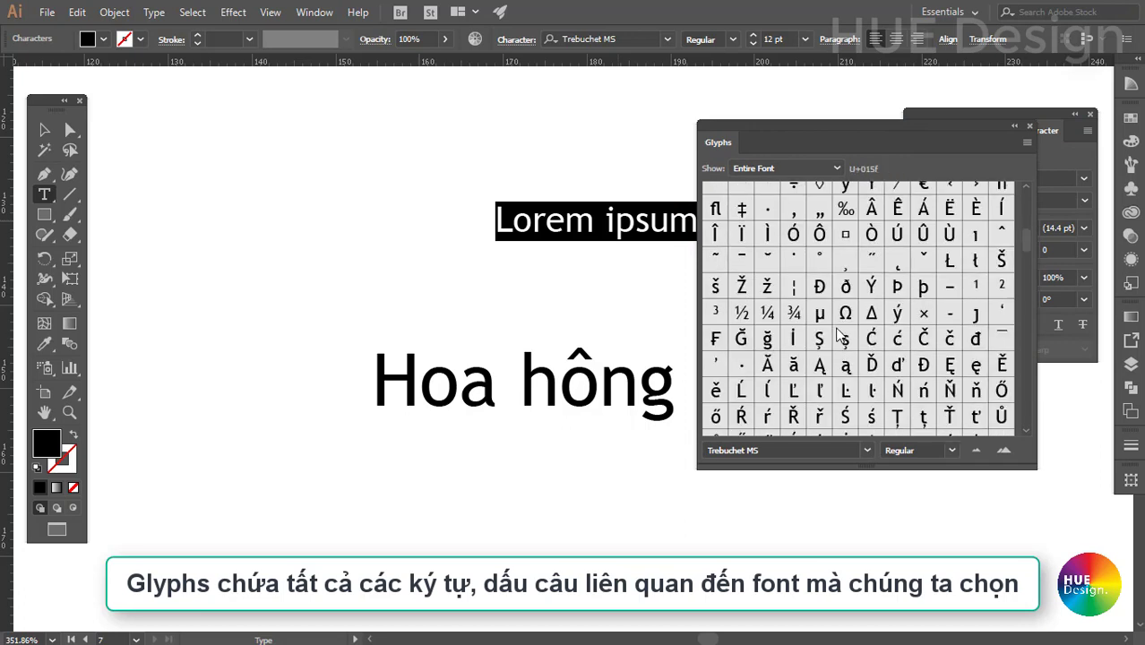
{"action": "left_click", "coordinate": [867, 452]}
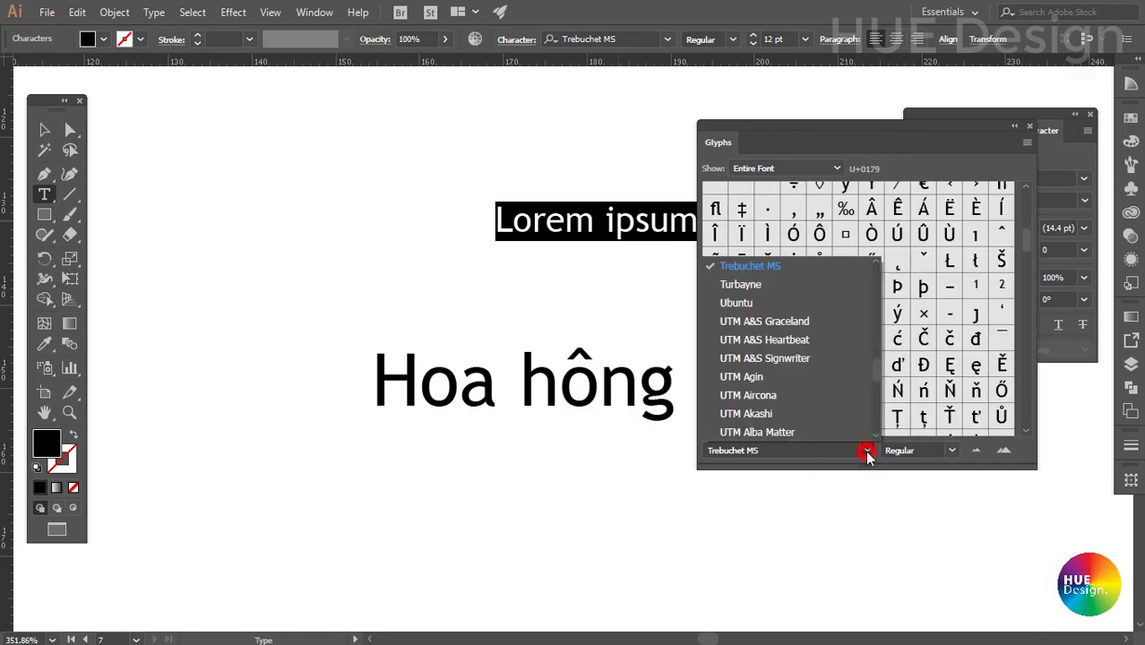
{"action": "left_click", "coordinate": [778, 451]}
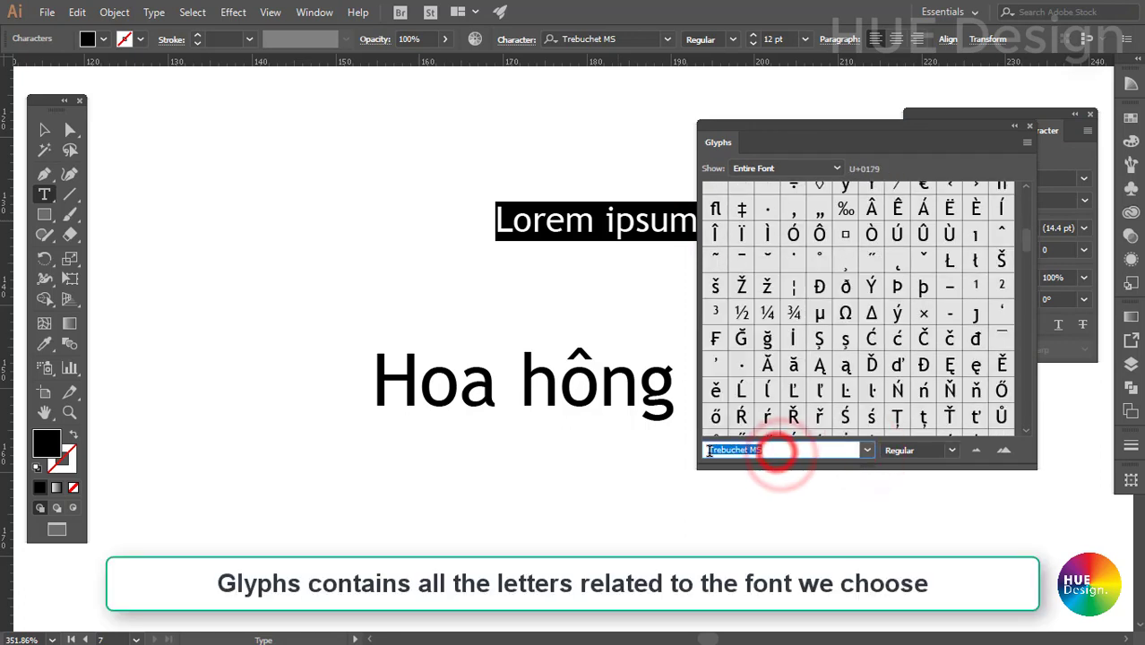
{"action": "left_click", "coordinate": [813, 449]}
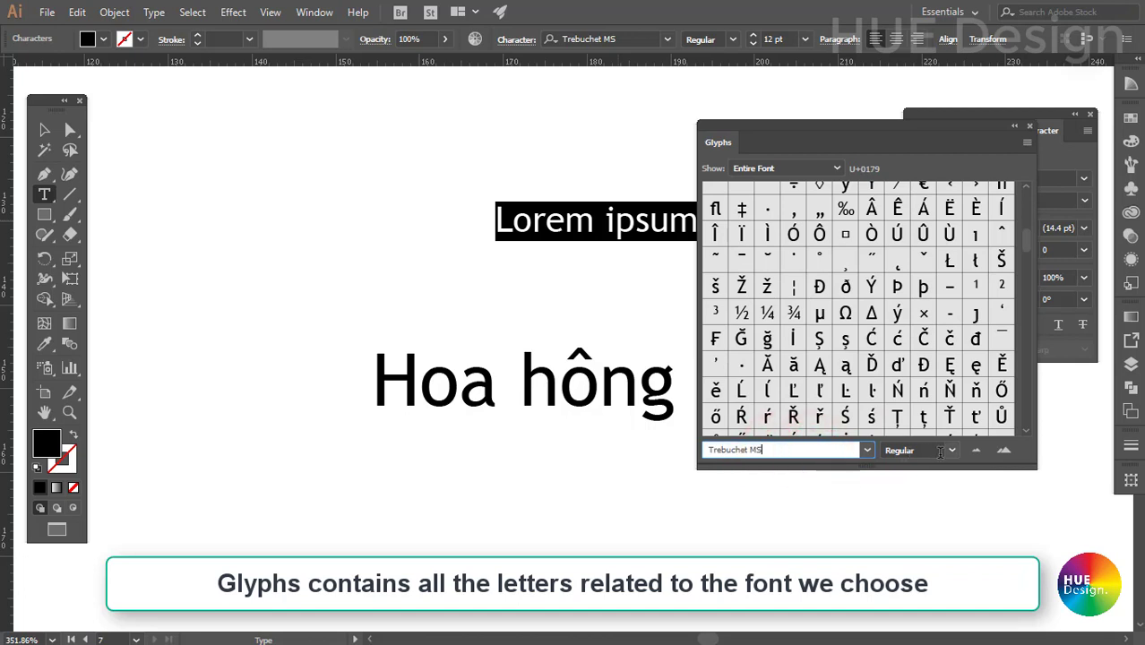
{"action": "left_click", "coordinate": [952, 452]}
{"action": "left_click", "coordinate": [953, 455]}
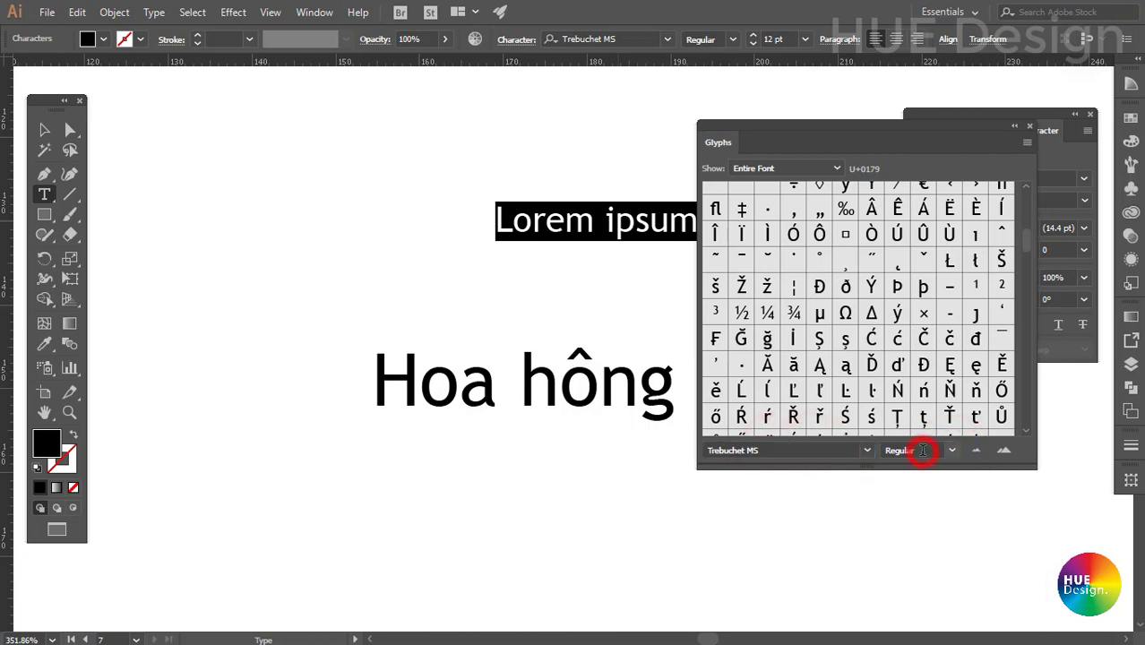
{"action": "left_click", "coordinate": [761, 450]}
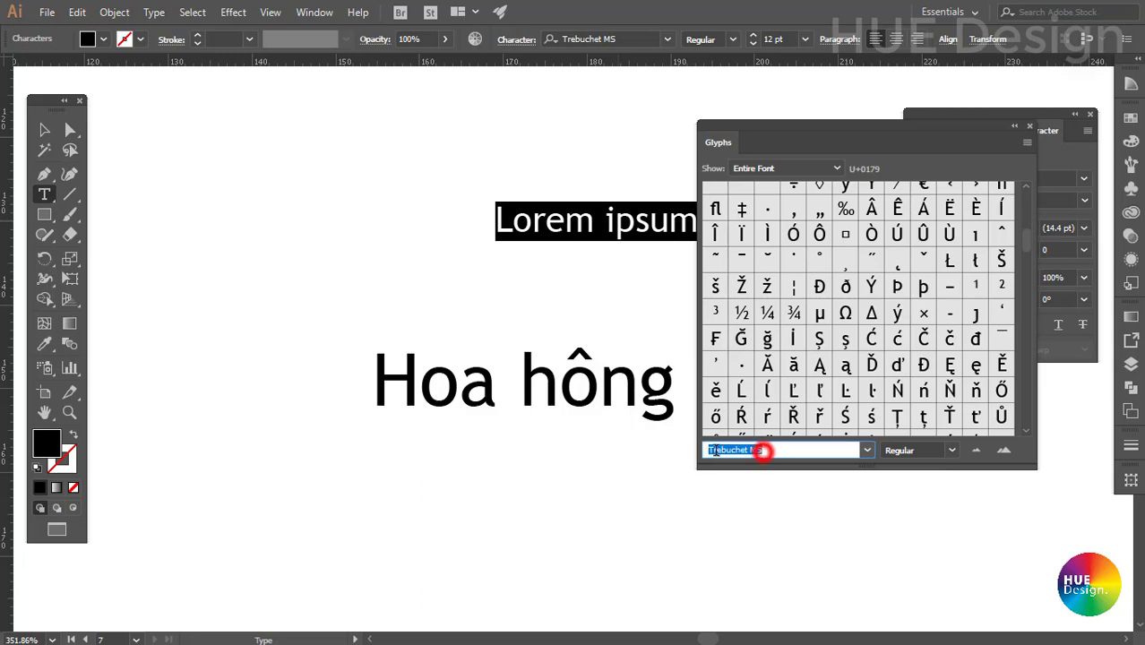
{"action": "left_click", "coordinate": [952, 451]}
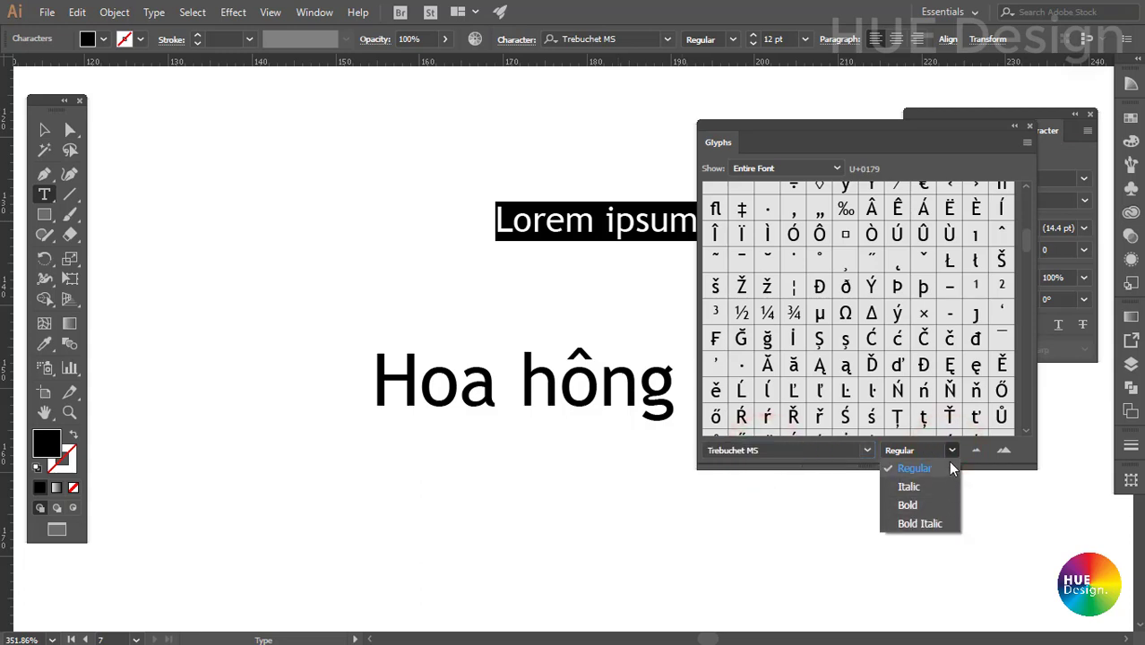
{"action": "left_click", "coordinate": [951, 451]}
{"action": "scroll", "coordinate": [882, 330], "scroll_direction": "up", "scroll_amount": 4}
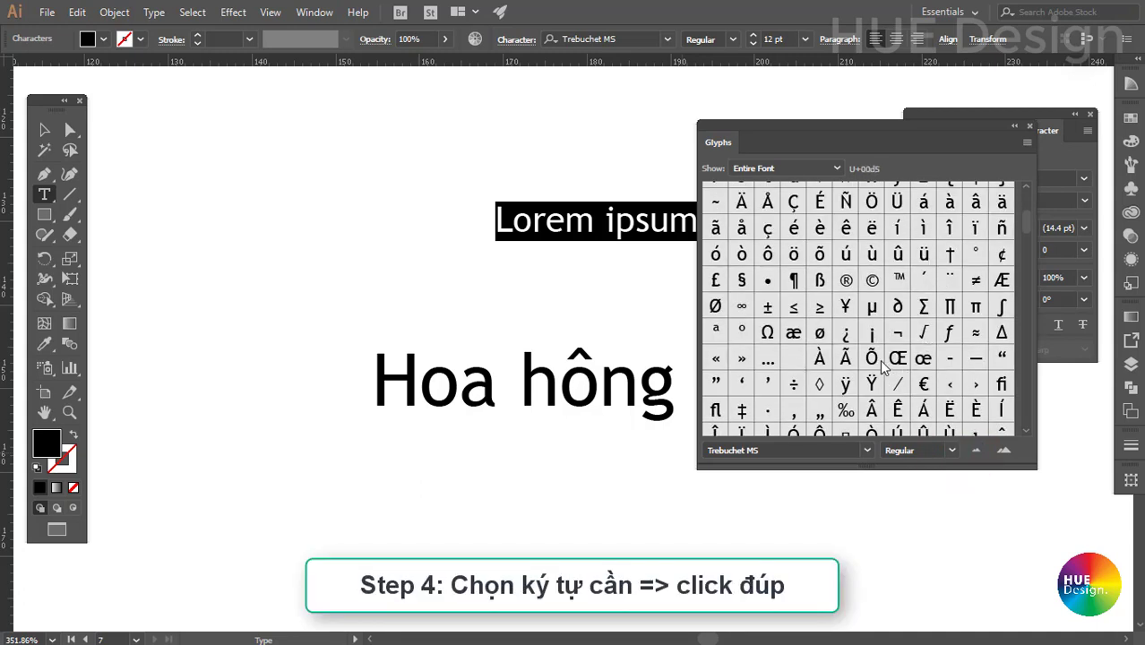
Insert the grave accent ` from the Glyphs panel, confirm Trebuchet MS, and close the panel.
{"action": "scroll", "coordinate": [874, 280], "scroll_direction": "up", "scroll_amount": 3}
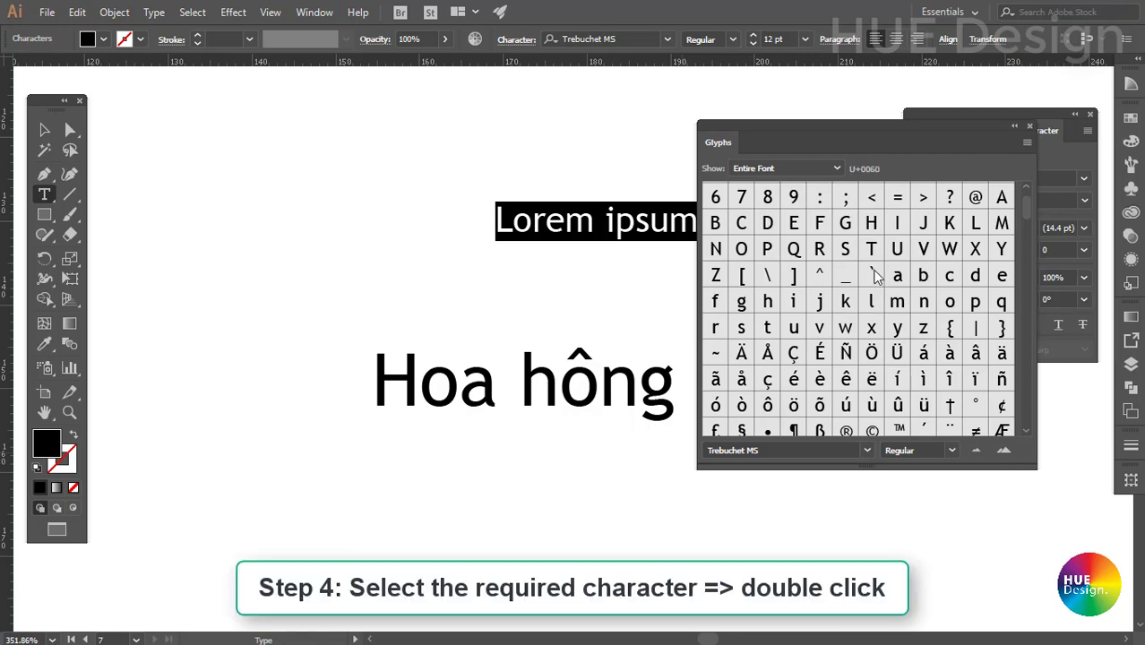
{"action": "double_click", "coordinate": [874, 275]}
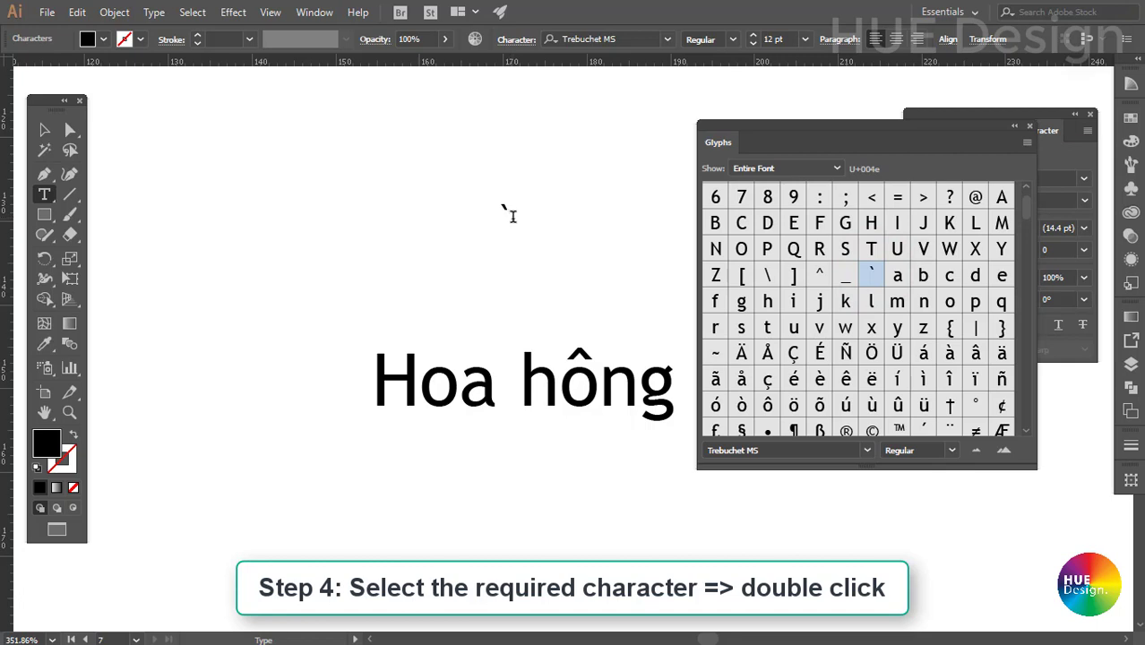
{"action": "left_click_drag", "start_coordinate": [512, 217], "coordinate": [498, 219]}
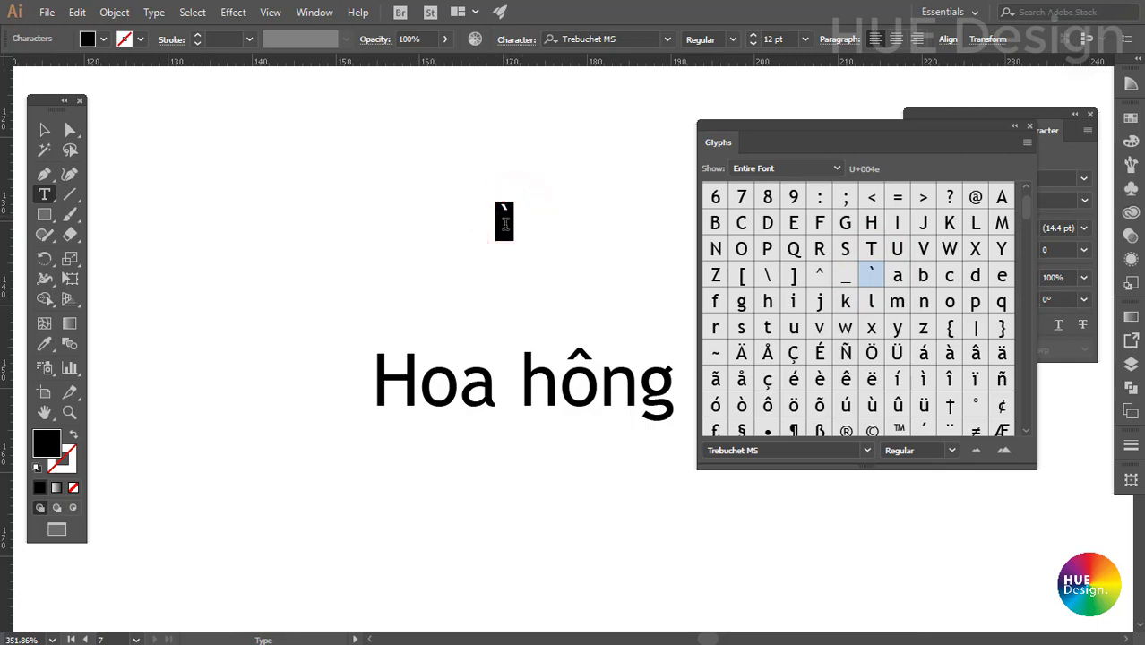
{"action": "left_click", "coordinate": [773, 450]}
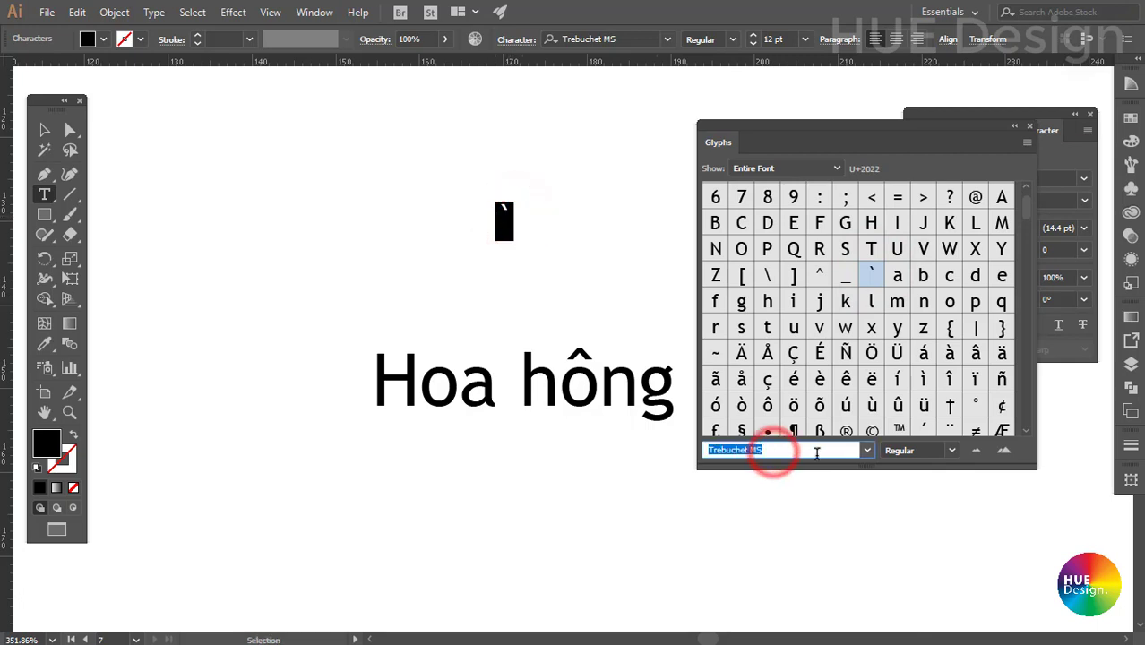
{"action": "left_click", "coordinate": [1028, 128]}
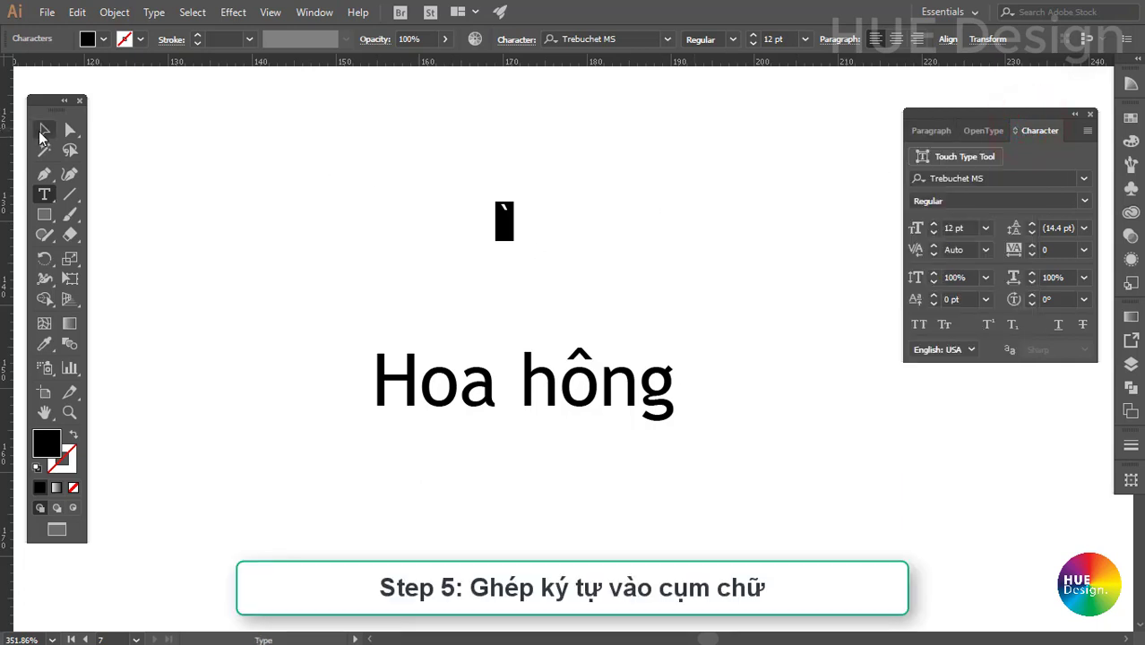
Drag the grave accent object down above the ô in 'hông'.
{"action": "left_click", "coordinate": [41, 129]}
{"action": "left_click", "coordinate": [606, 195]}
{"action": "mouse_move", "coordinate": [504, 206]}
{"action": "left_mouse_down"}
{"action": "mouse_move", "coordinate": [598, 285]}
{"action": "mouse_move", "coordinate": [641, 361]}
{"action": "left_mouse_up"}
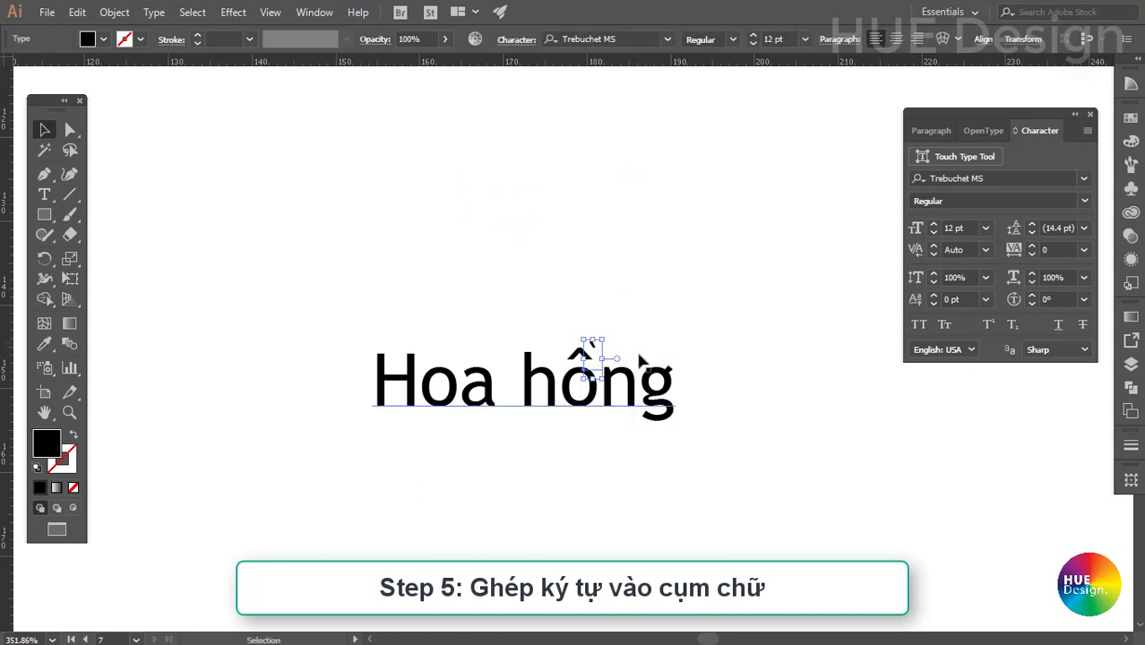
Zoom in on 'hồng' and select the Hoa hồng text to check its font size.
{"action": "left_click", "coordinate": [515, 312]}
{"action": "left_click", "coordinate": [725, 419]}
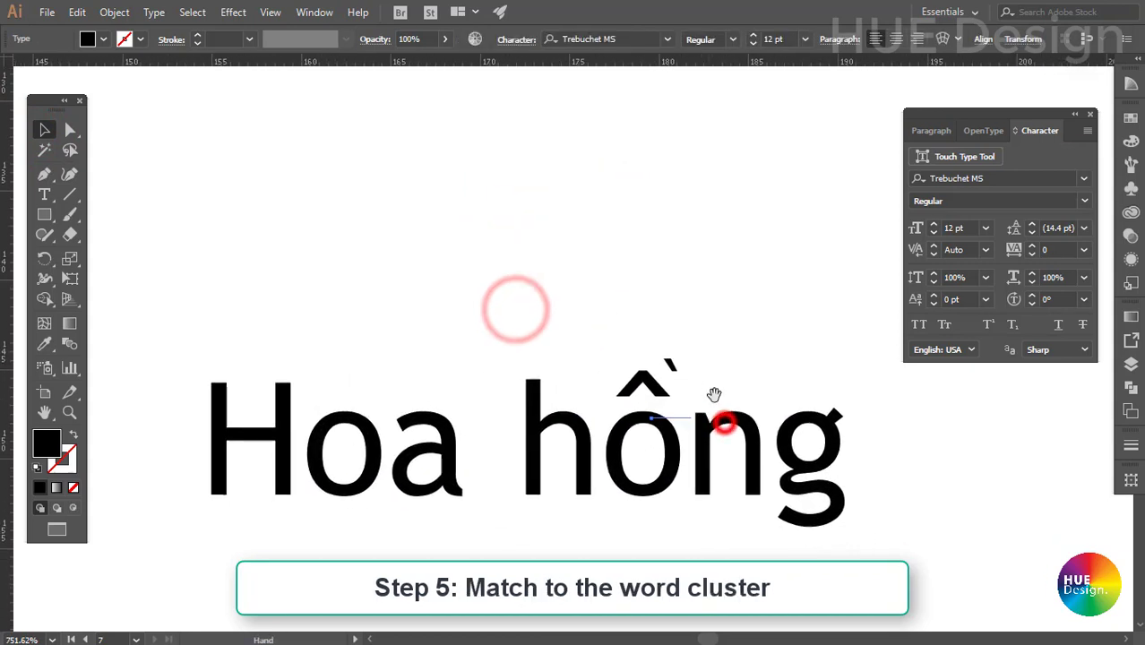
{"action": "left_click", "coordinate": [755, 325]}
{"action": "left_click", "coordinate": [681, 477]}
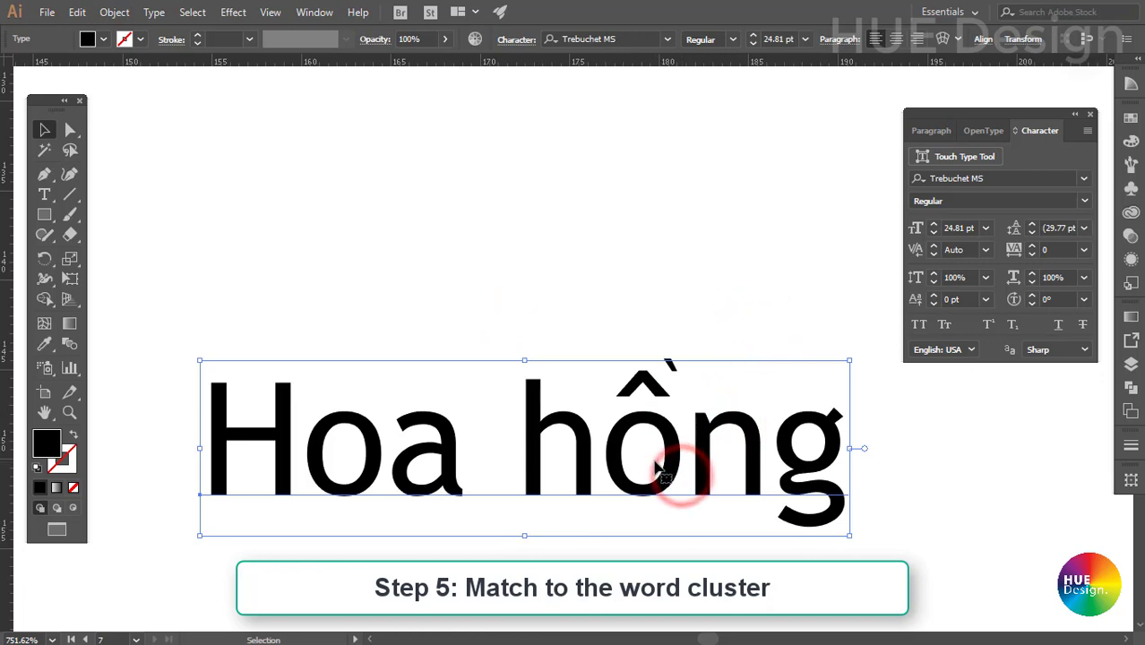
{"action": "double_click", "coordinate": [568, 460]}
{"action": "key", "text": "Escape"}
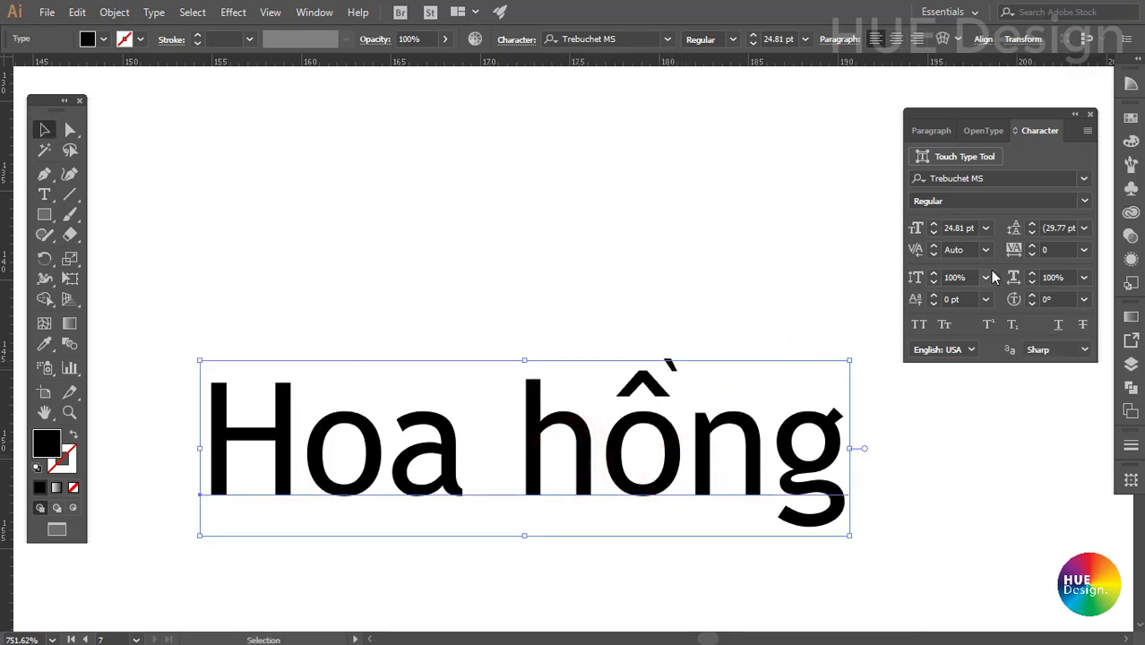
Set both the Hoa hồng text and the grave accent to 25 pt.
{"action": "left_click", "coordinate": [966, 229]}
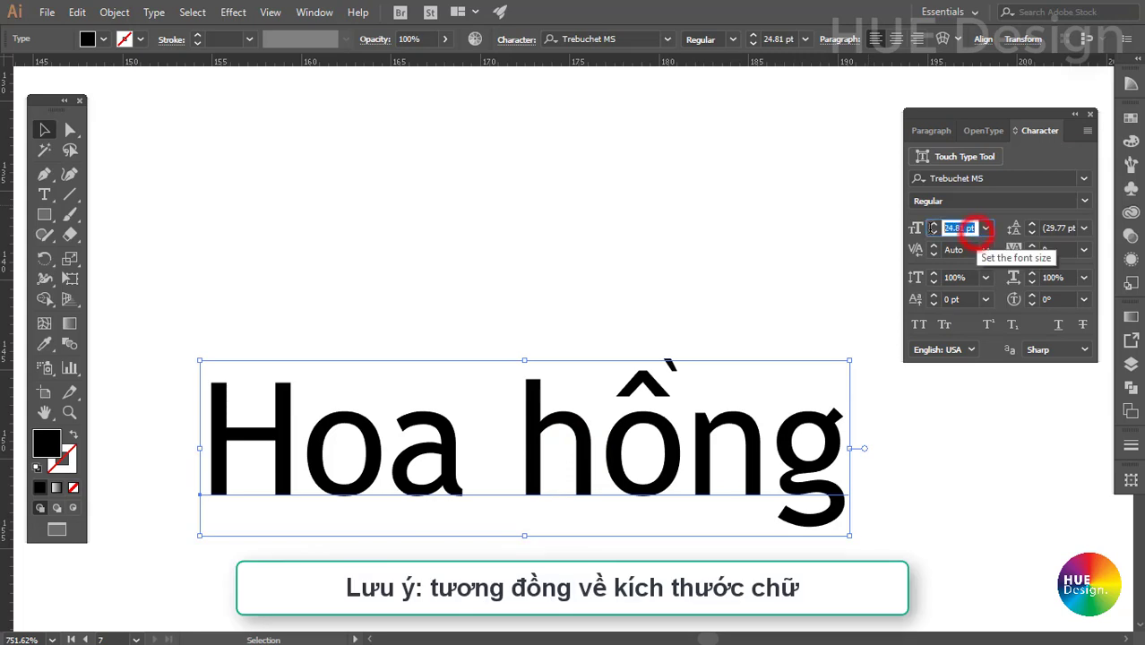
{"action": "type", "text": "25"}
{"action": "key", "text": "Return"}
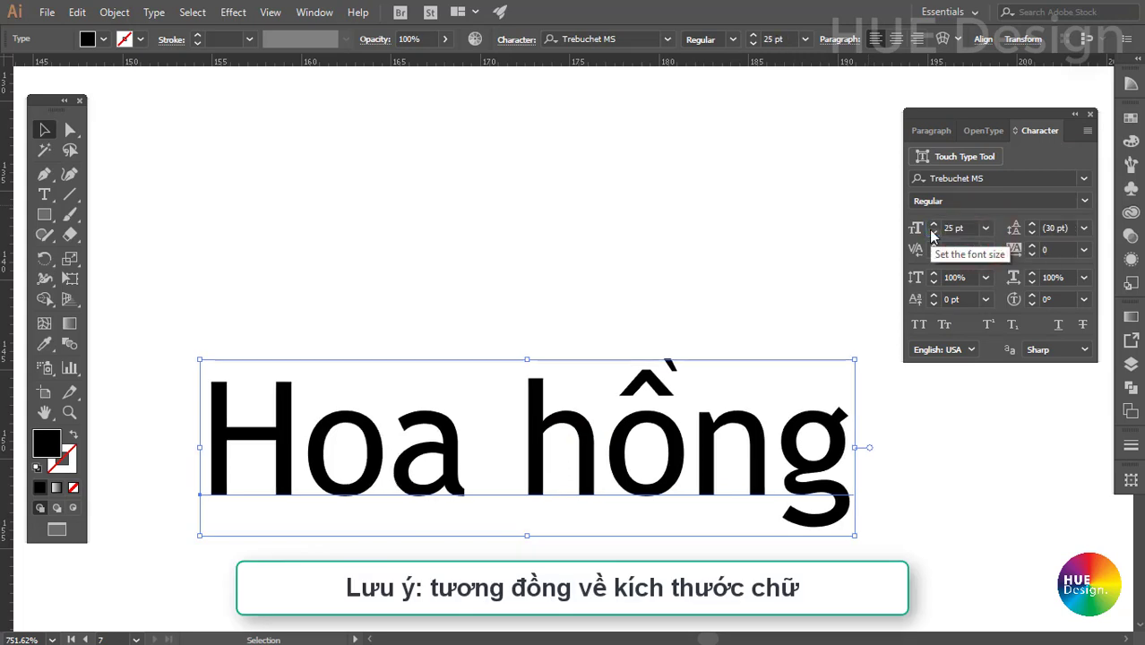
{"action": "left_click", "coordinate": [668, 371]}
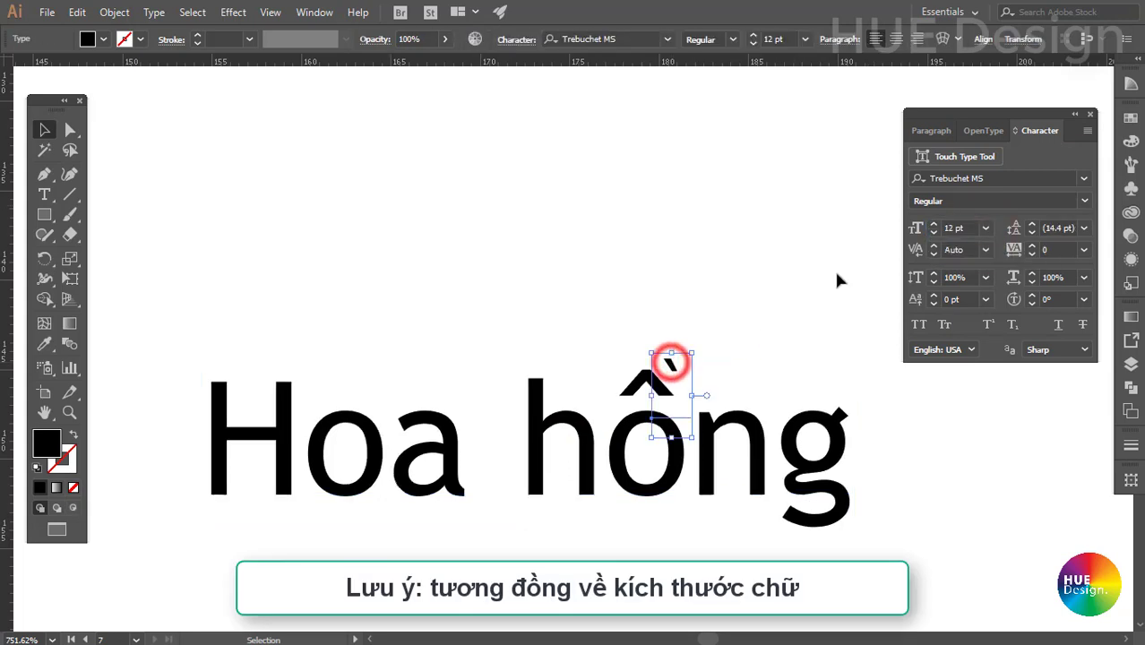
{"action": "left_click", "coordinate": [963, 229]}
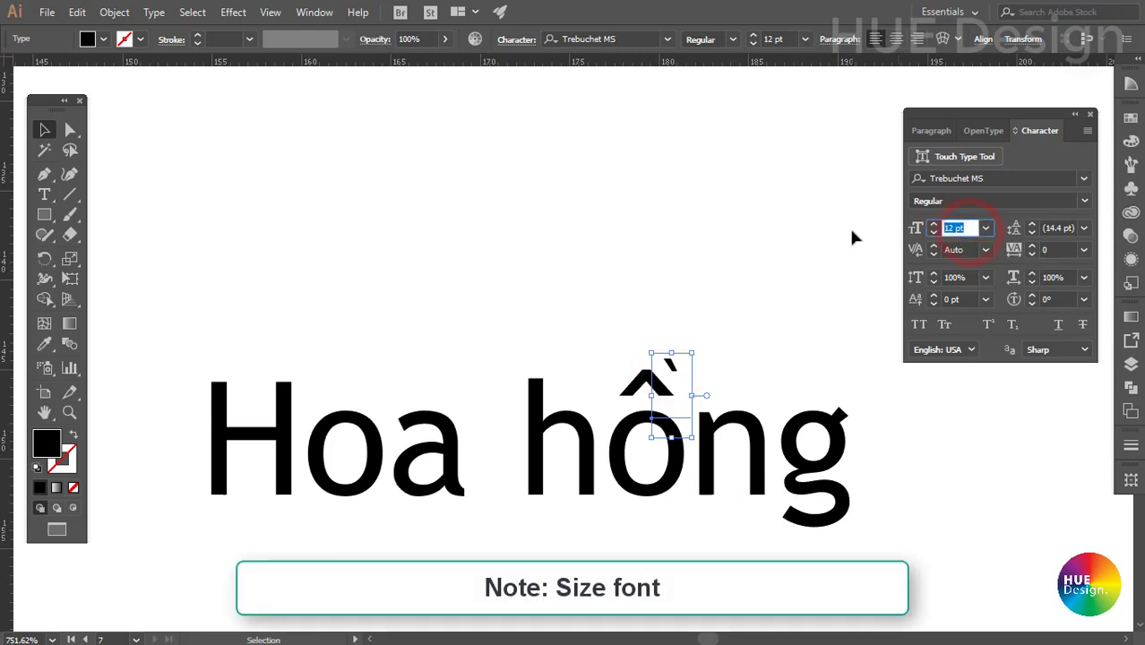
{"action": "type", "text": "25"}
{"action": "key", "text": "Return"}
Nudge the enlarged accent into place over the ô, then select it with the text.
{"action": "mouse_move", "coordinate": [694, 307]}
{"action": "left_mouse_down"}
{"action": "mouse_move", "coordinate": [675, 363]}
{"action": "mouse_move", "coordinate": [708, 363]}
{"action": "mouse_move", "coordinate": [668, 365]}
{"action": "mouse_move", "coordinate": [646, 353]}
{"action": "mouse_move", "coordinate": [625, 300]}
{"action": "left_mouse_up"}
{"action": "left_click", "coordinate": [741, 358]}
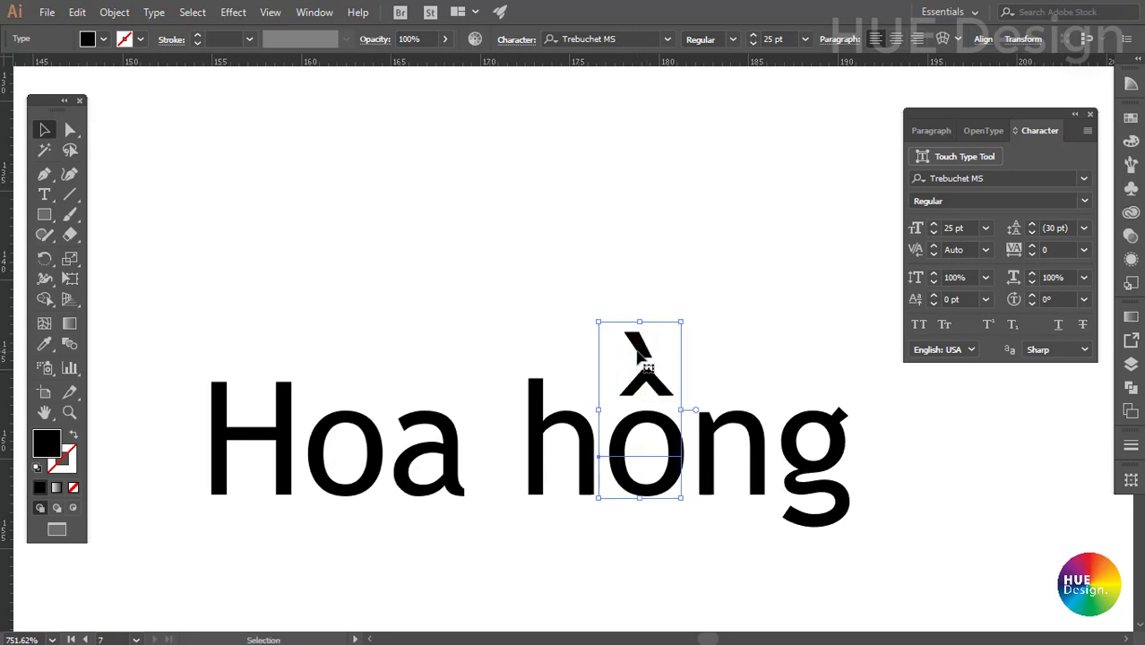
{"action": "mouse_move", "coordinate": [642, 346]}
{"action": "left_mouse_down"}
{"action": "mouse_move", "coordinate": [665, 368]}
{"action": "mouse_move", "coordinate": [672, 358]}
{"action": "left_mouse_up"}
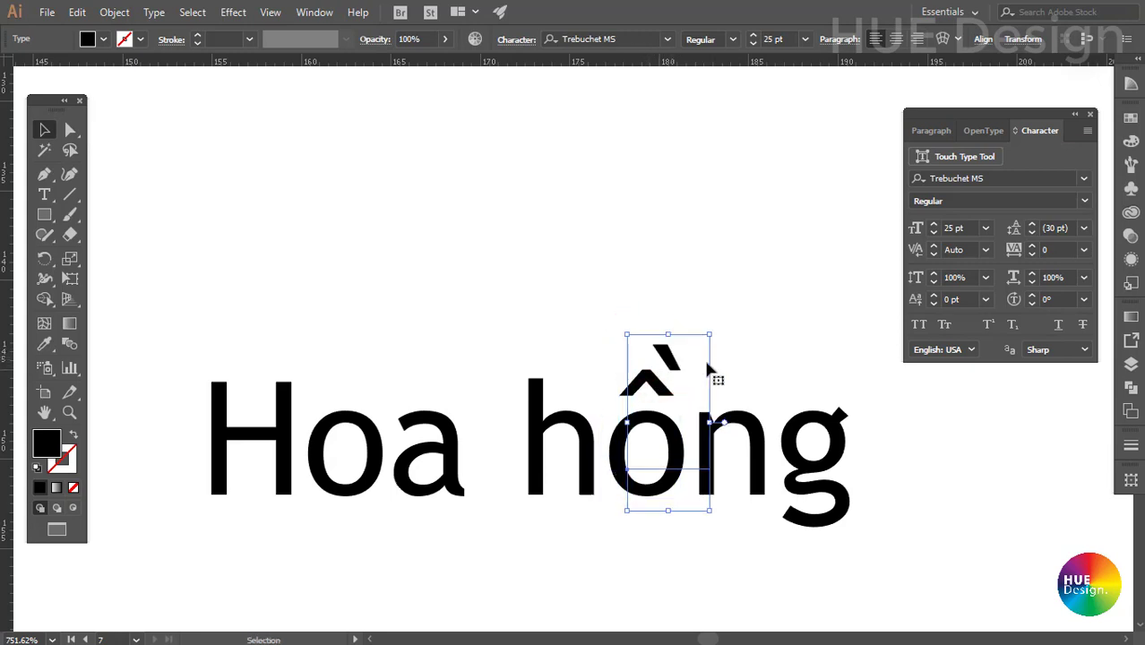
{"action": "left_click", "coordinate": [736, 350]}
{"action": "key", "text": "ctrl+minus"}
{"action": "left_click_drag", "start_coordinate": [234, 269], "coordinate": [890, 492]}
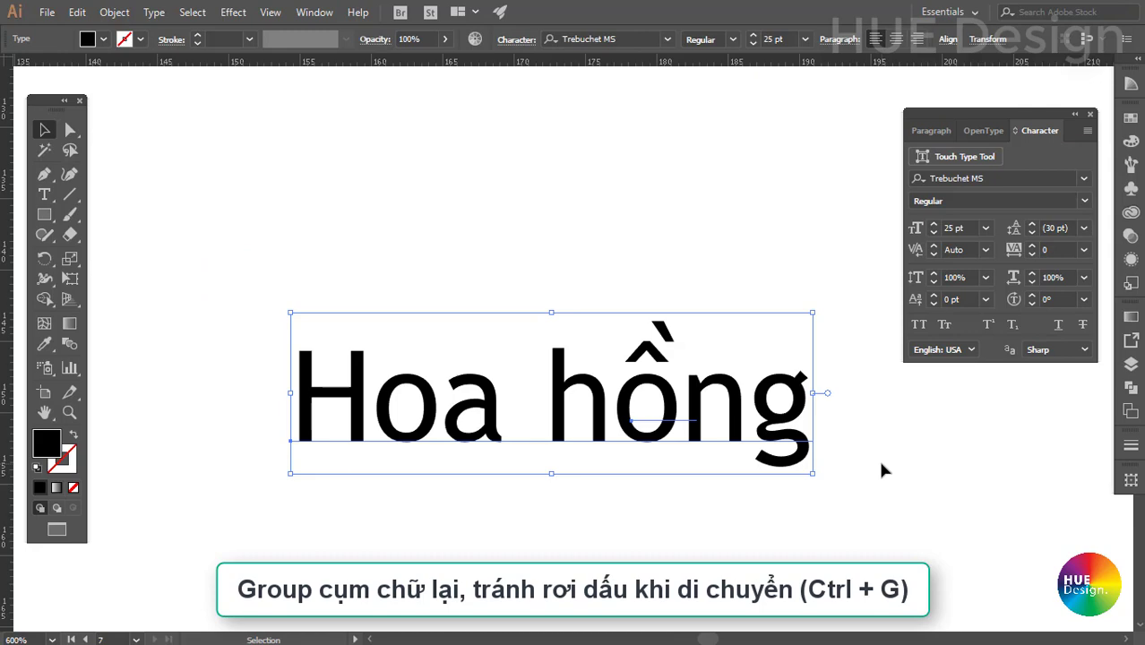
Group Hoa hồng and its accent with Ctrl+G and shift the group up and left.
{"action": "key", "text": "ctrl+g"}
{"action": "left_click", "coordinate": [887, 478]}
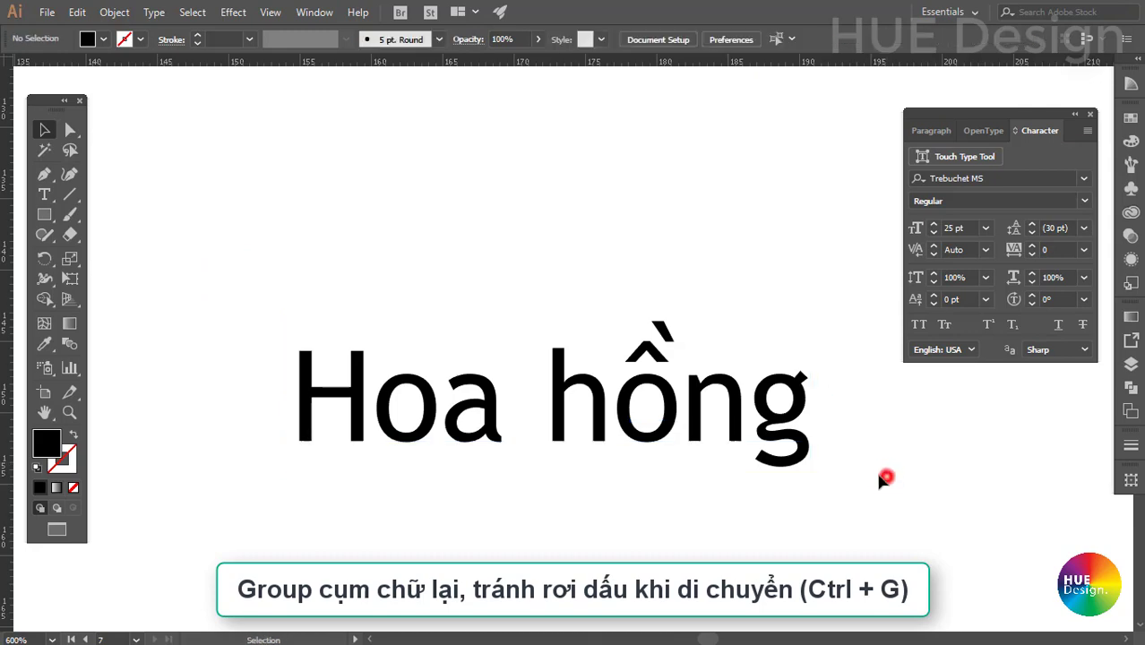
{"action": "mouse_move", "coordinate": [655, 406]}
{"action": "left_mouse_down"}
{"action": "mouse_move", "coordinate": [627, 357]}
{"action": "mouse_move", "coordinate": [572, 386]}
{"action": "mouse_move", "coordinate": [634, 393]}
{"action": "left_mouse_up"}
{"action": "left_click", "coordinate": [865, 428]}
Enter the group to select the accent alone, then reselect the whole group to verify.
{"action": "left_click", "coordinate": [638, 293]}
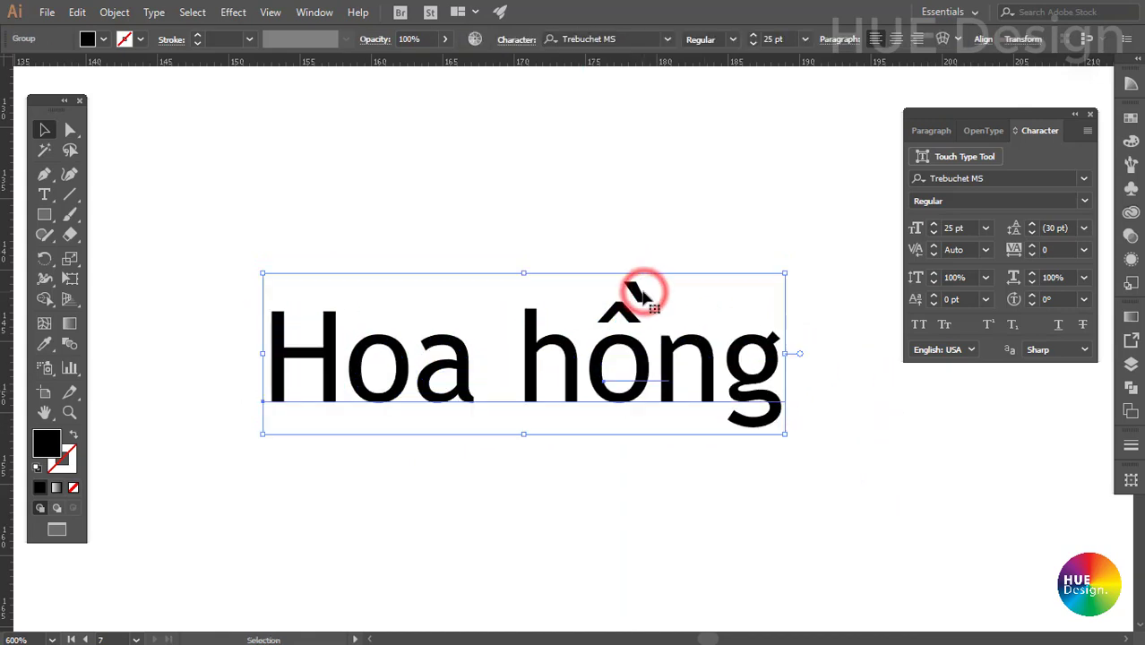
{"action": "double_click", "coordinate": [638, 292]}
{"action": "left_click", "coordinate": [638, 293]}
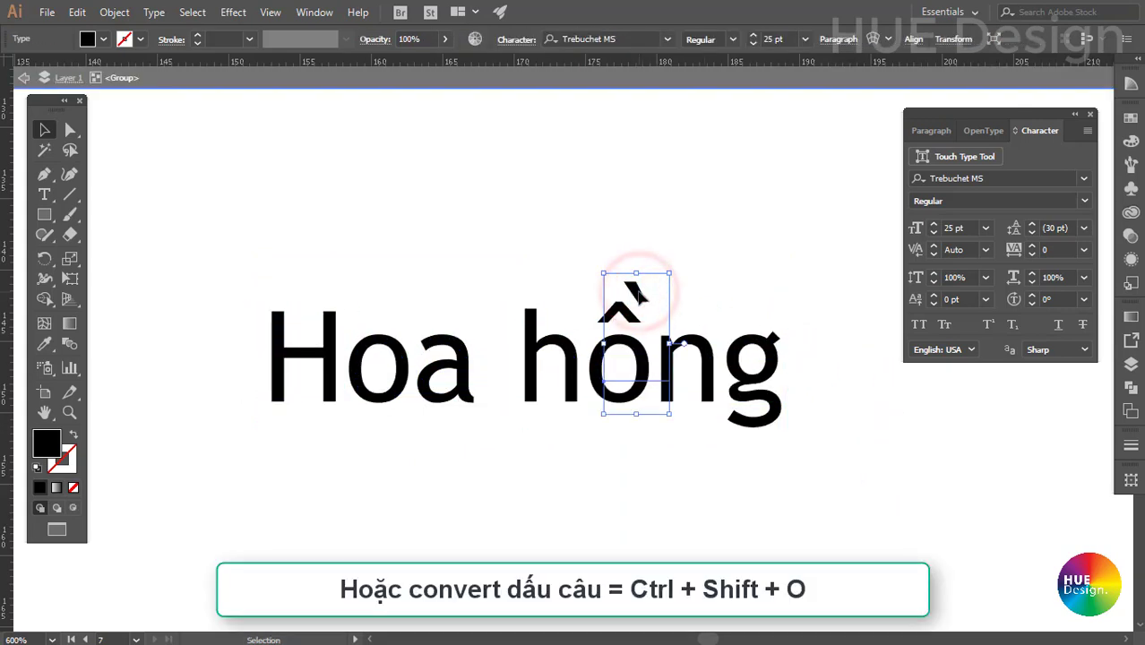
{"action": "key", "text": "ctrl+shift+o"}
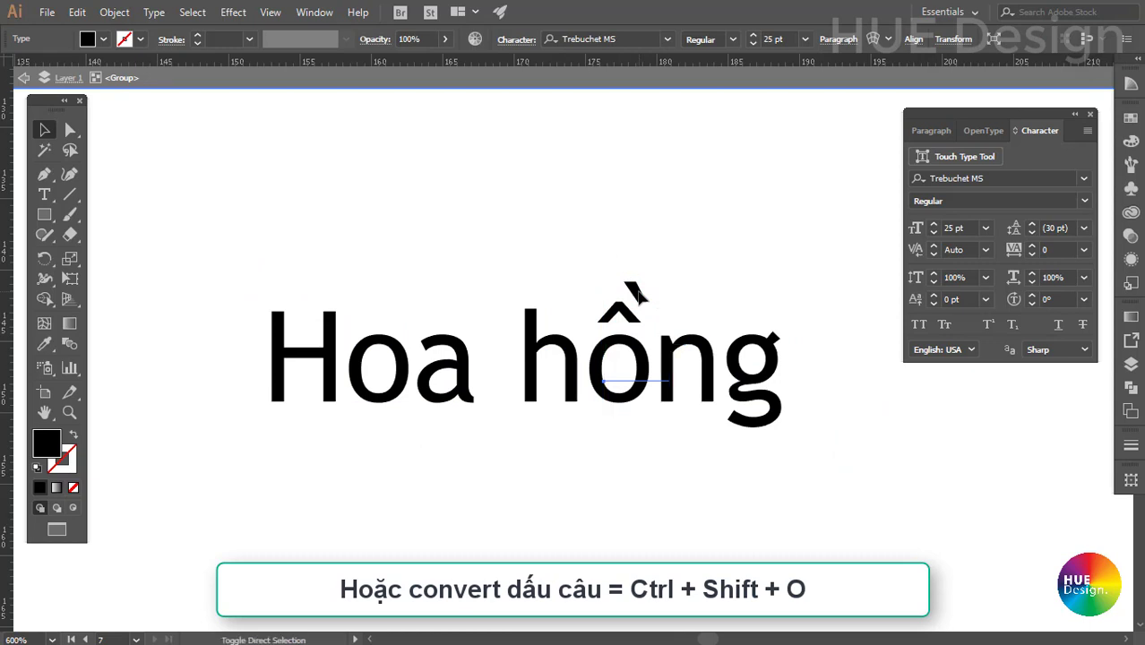
{"action": "left_click", "coordinate": [638, 292]}
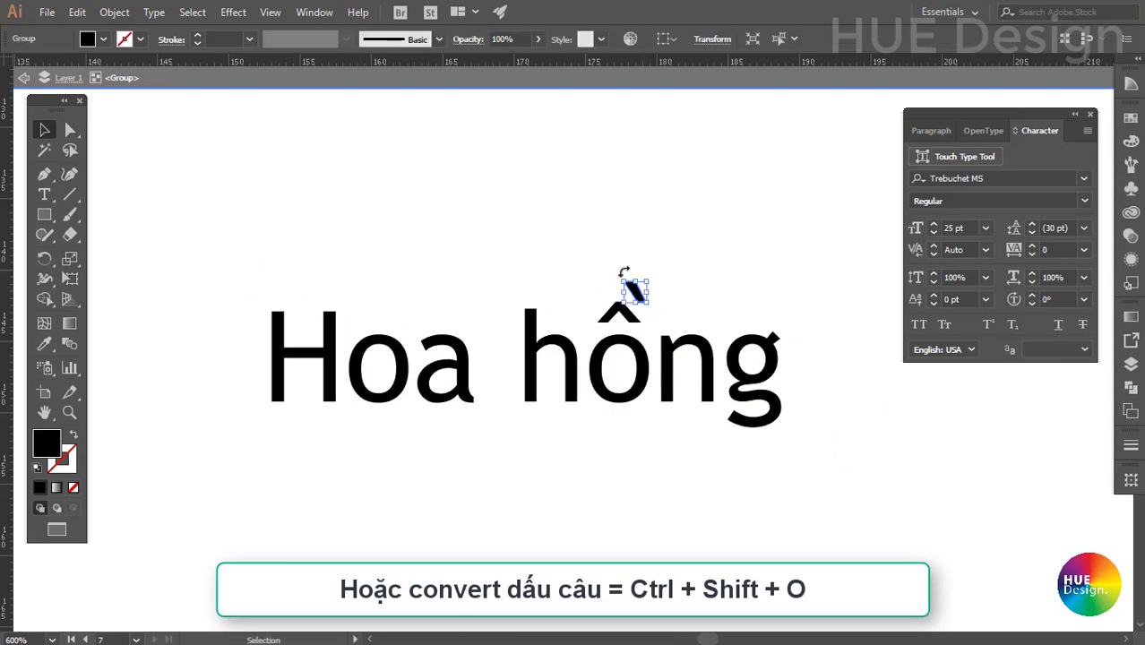
{"action": "left_click", "coordinate": [619, 354]}
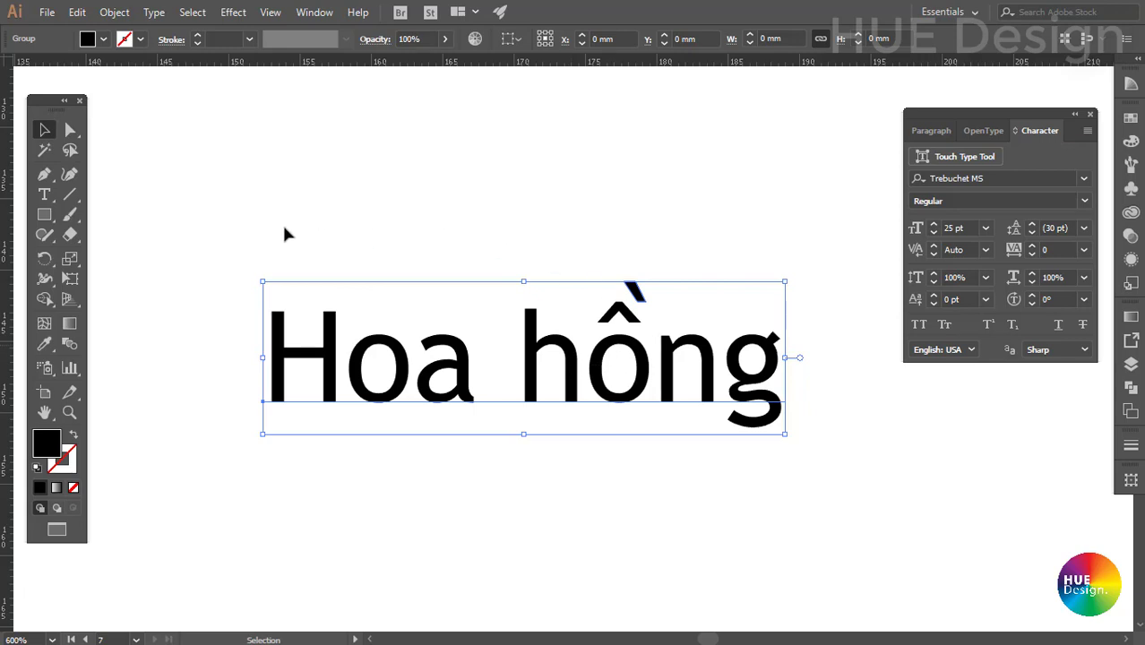
{"action": "mouse_move", "coordinate": [225, 214]}
{"action": "left_mouse_down"}
{"action": "mouse_move", "coordinate": [770, 491]}
{"action": "mouse_move", "coordinate": [932, 502]}
{"action": "left_mouse_up"}
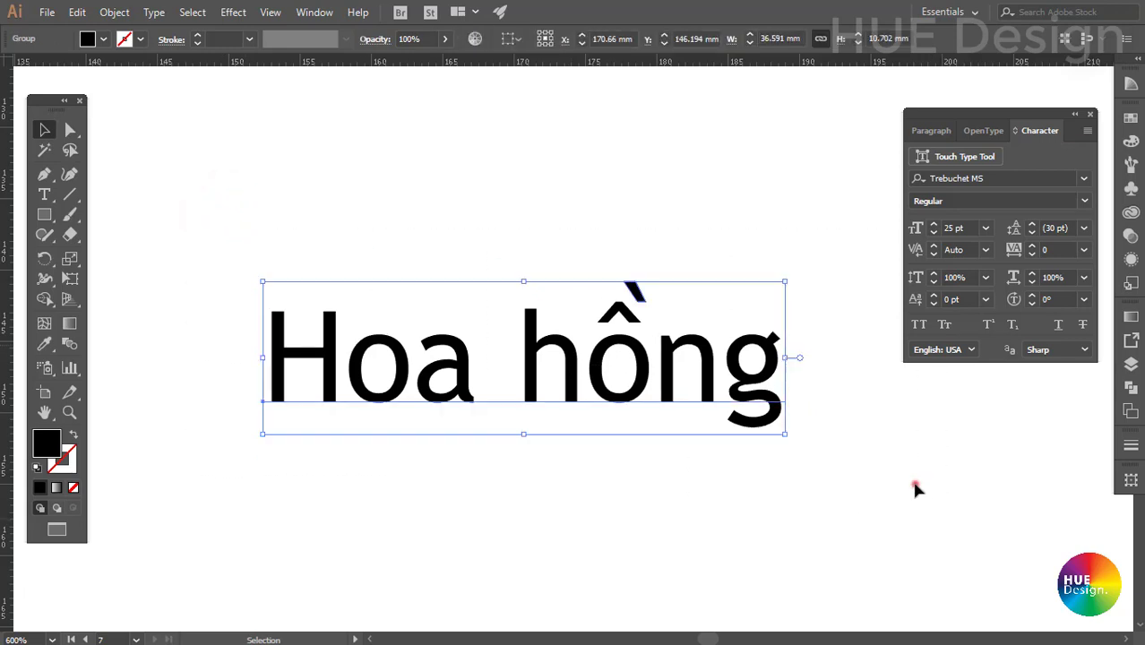
{"action": "left_click", "coordinate": [915, 484]}
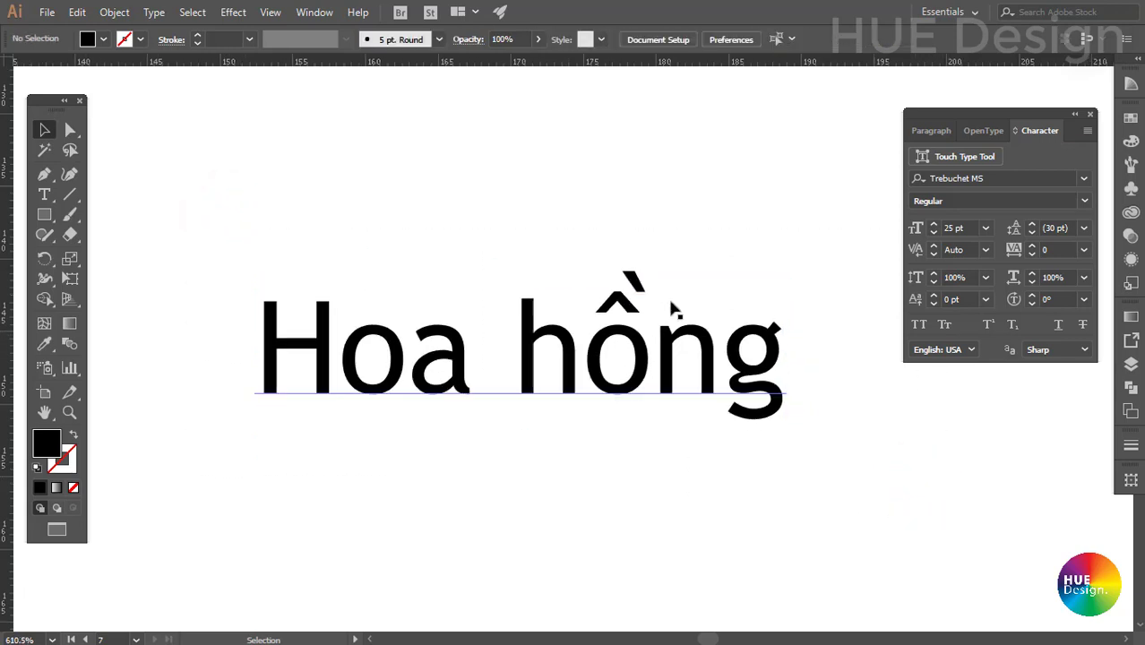